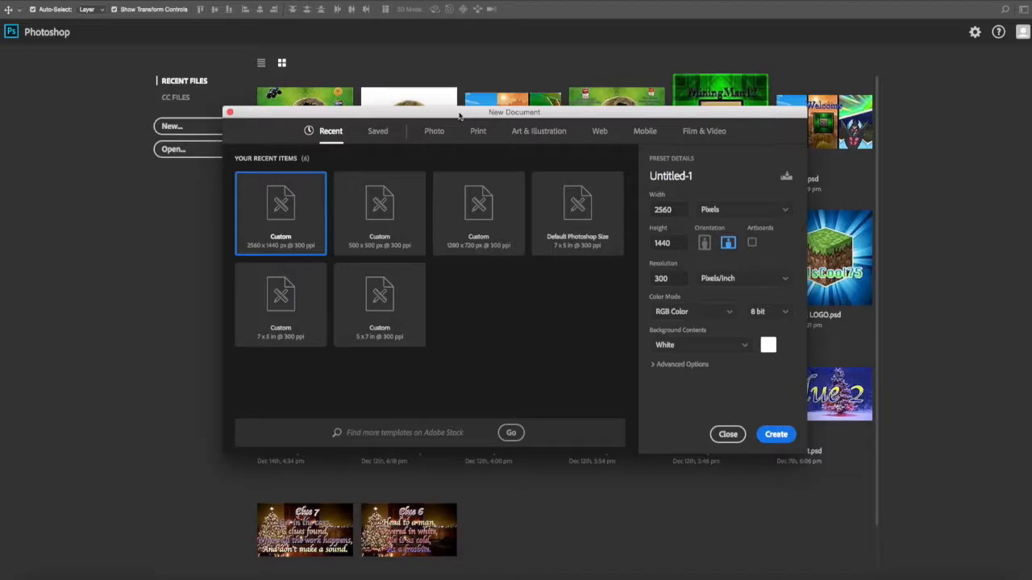
# Step: Name the new document "vidzzzzzzzzz"
pyautogui.moveTo(695, 177); pyautogui.dragTo(625, 178)
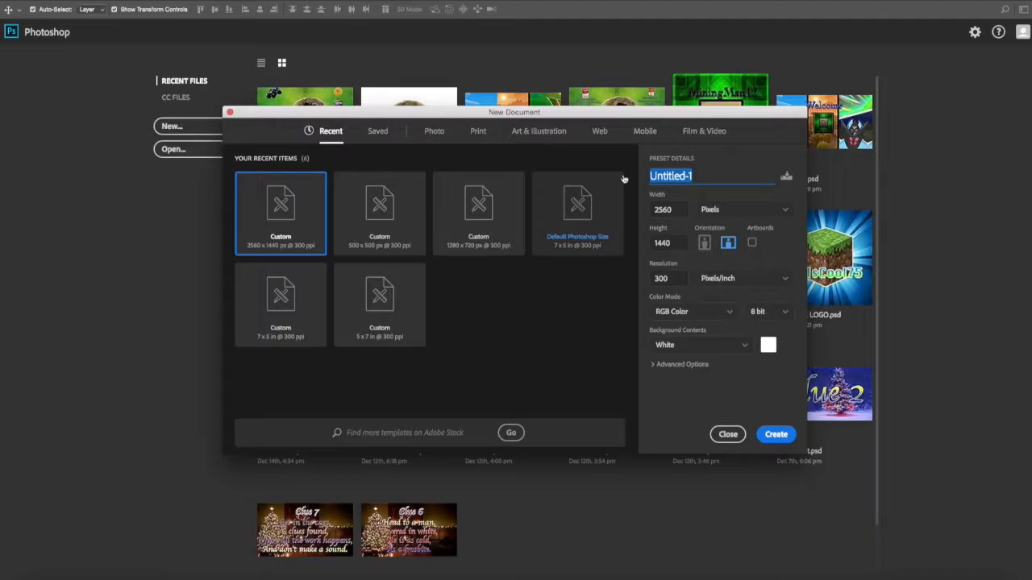
pyautogui.press('BackSpace')
pyautogui.write('vidz')
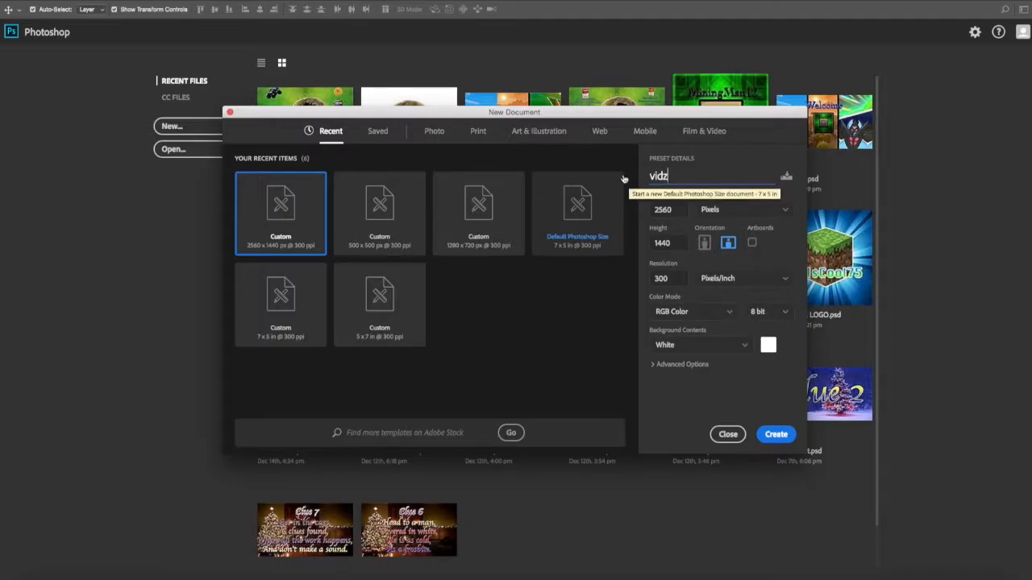
pyautogui.write('zzzzzzz')
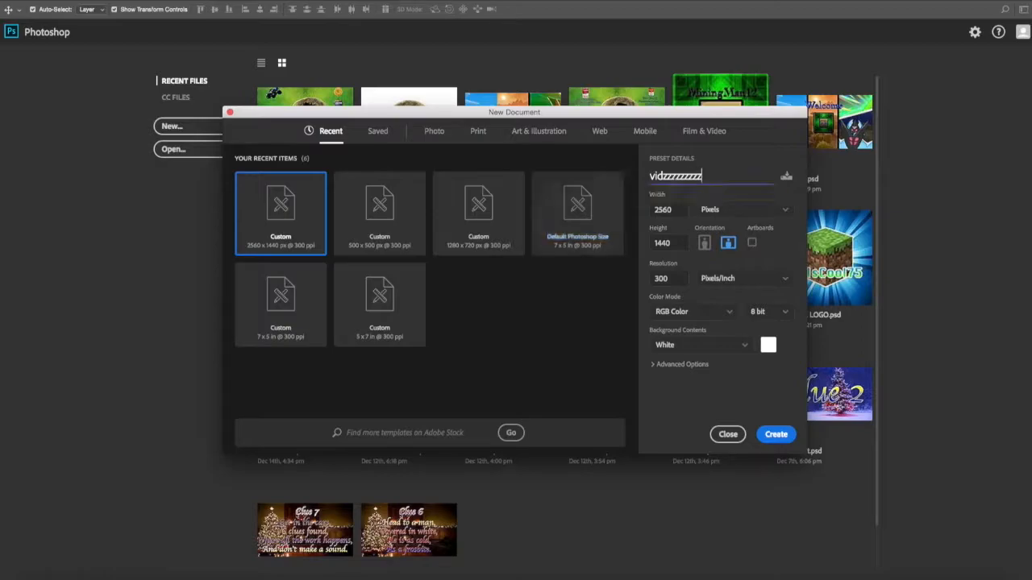
# Step: Set the new document's width and height to 500, keeping the unit as Pixels
pyautogui.click(669, 210)
pyautogui.moveTo(665, 210); pyautogui.dragTo(643, 212)
pyautogui.press('BackSpace')
pyautogui.write('500')
pyautogui.press('Tab')
pyautogui.click(719, 214)
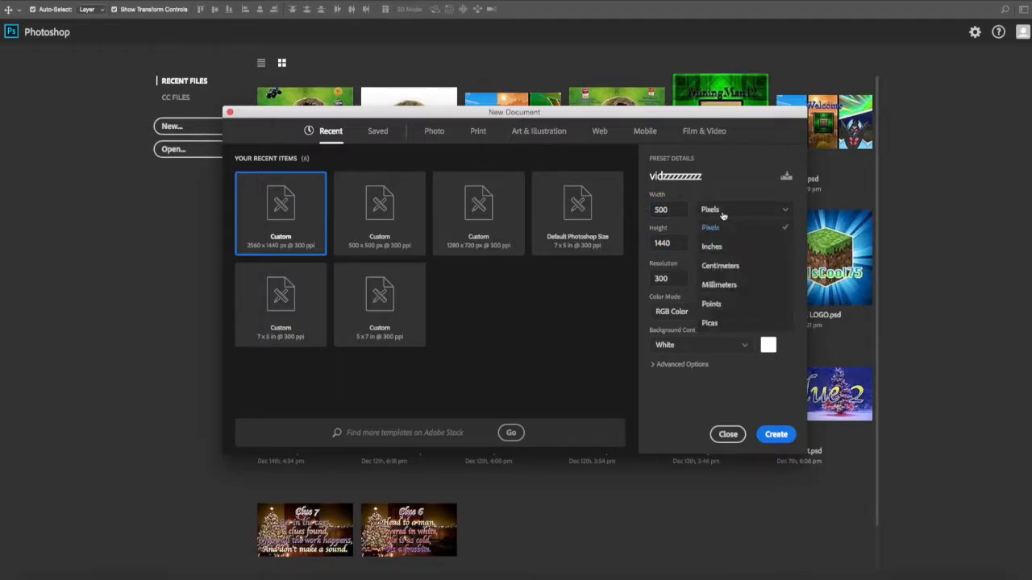
pyautogui.click(723, 216)
pyautogui.click(683, 243)
pyautogui.press('BackSpace')
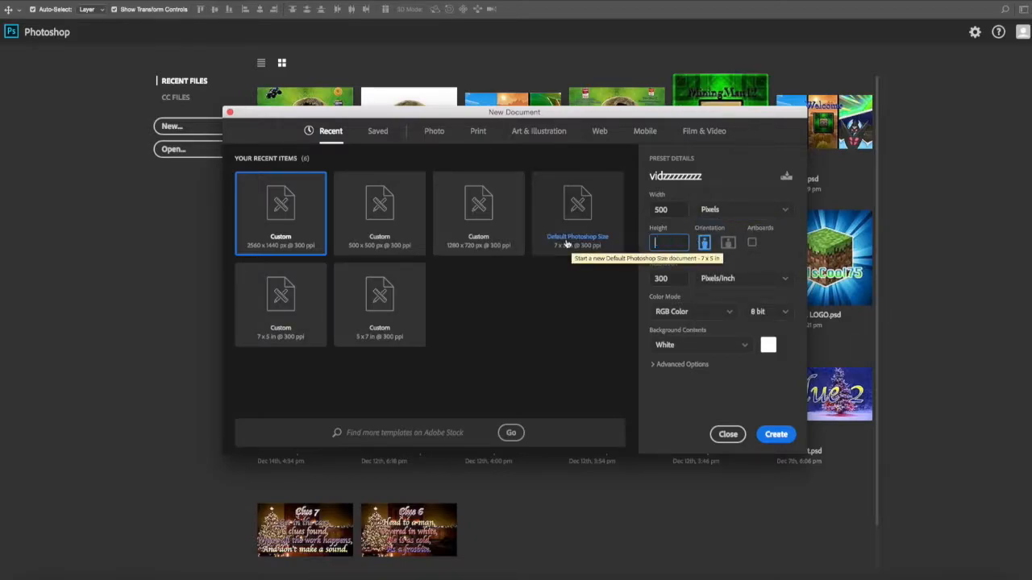
pyautogui.write('500')
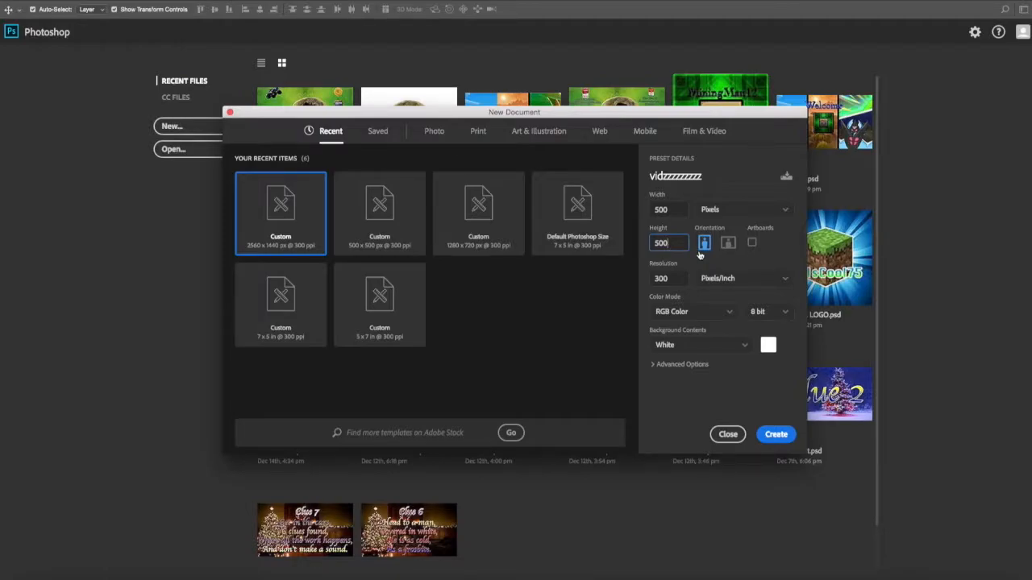
# Step: Choose landscape orientation for the new document and set its width to 647 pixels
pyautogui.click(728, 244)
pyautogui.click(679, 210)
pyautogui.press('BackSpace')
pyautogui.write('aff')
pyautogui.press('BackSpace')
pyautogui.press('BackSpace')
pyautogui.press('BackSpace')
pyautogui.press('BackSpace')
pyautogui.press('BackSpace')
pyautogui.write('64738')
pyautogui.press('Tab')
pyautogui.doubleClick(665, 243)
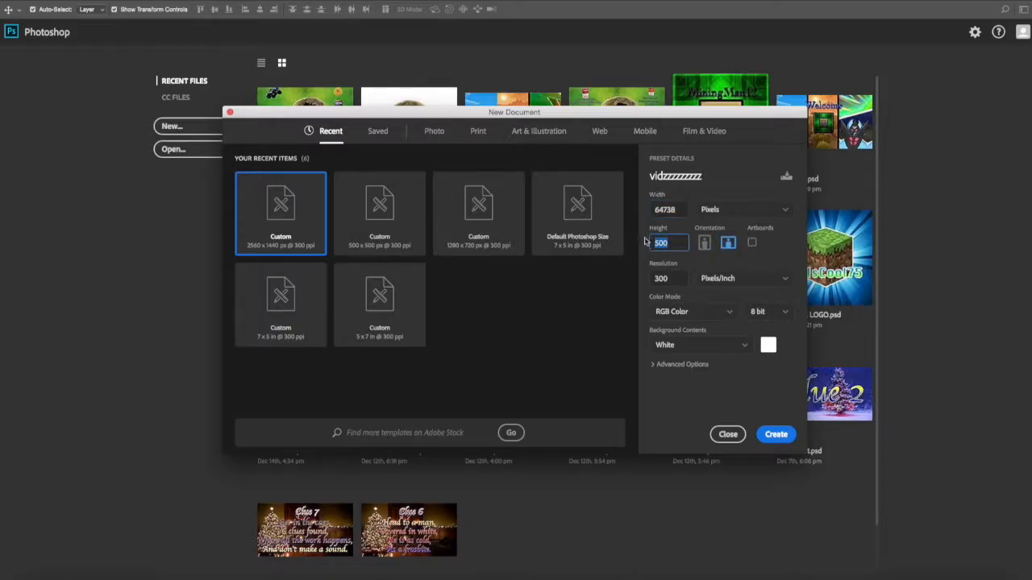
pyautogui.click(672, 209)
pyautogui.click(673, 210)
pyautogui.press('BackSpace')
pyautogui.press('BackSpace')
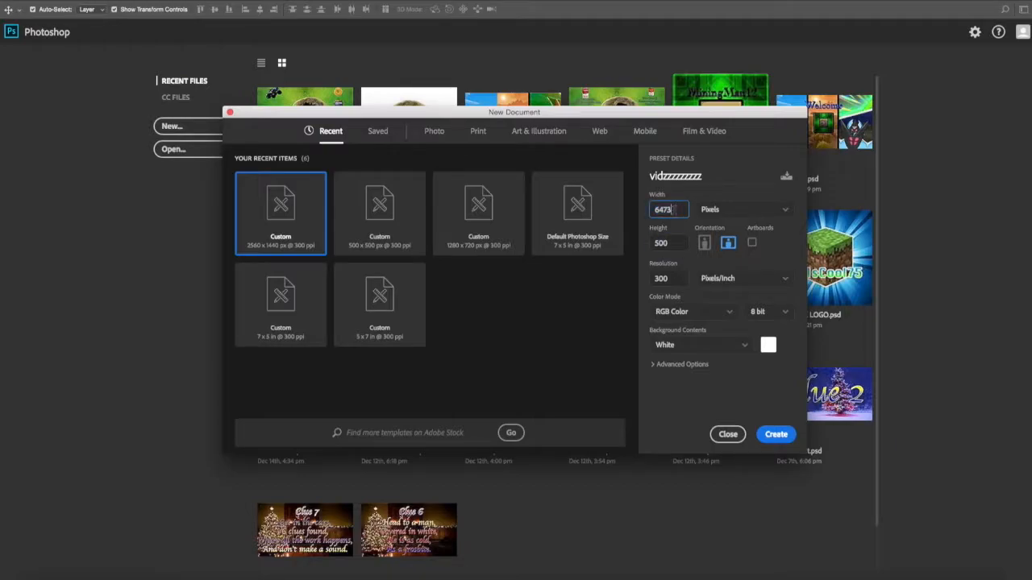
# Step: Set the document's height to 967 pixels and create the document
pyautogui.click(666, 243)
pyautogui.moveTo(667, 243); pyautogui.dragTo(648, 244)
pyautogui.write('967')
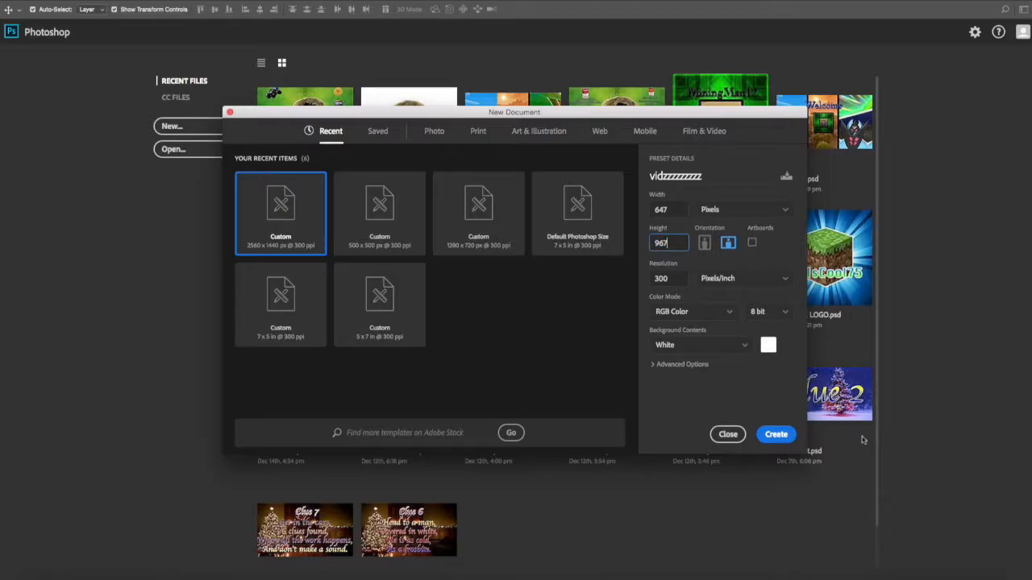
pyautogui.click(764, 433)
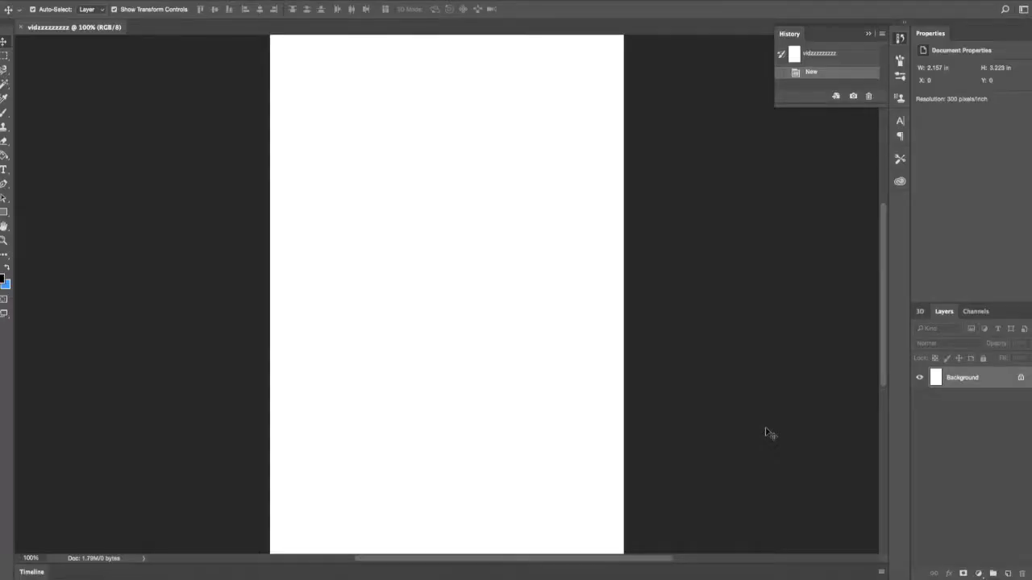
# Step: Place the desktop file ICOOOOOOON.jpg onto the blank canvas
pyautogui.press('super+minus')
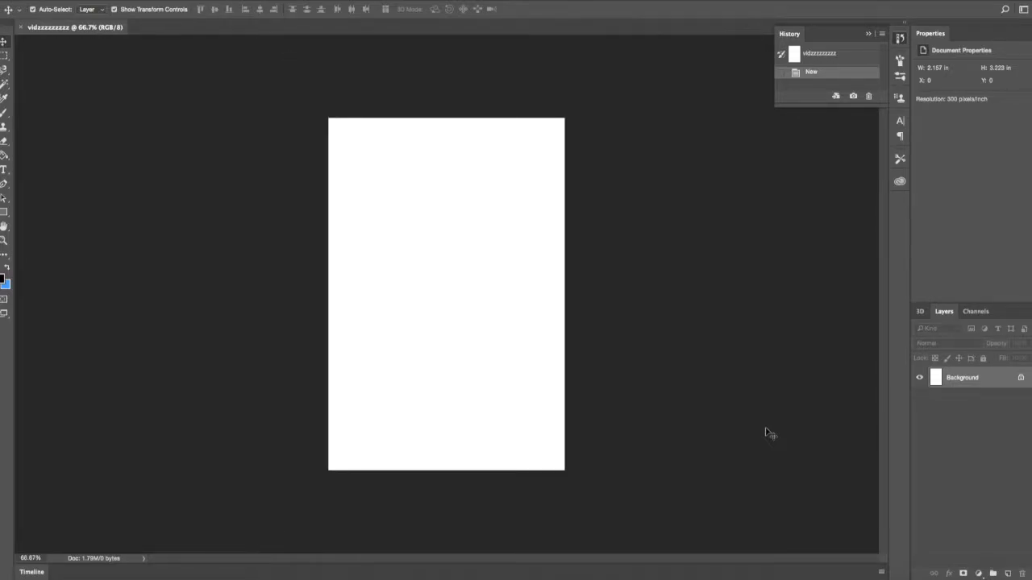
pyautogui.press('super+plus')
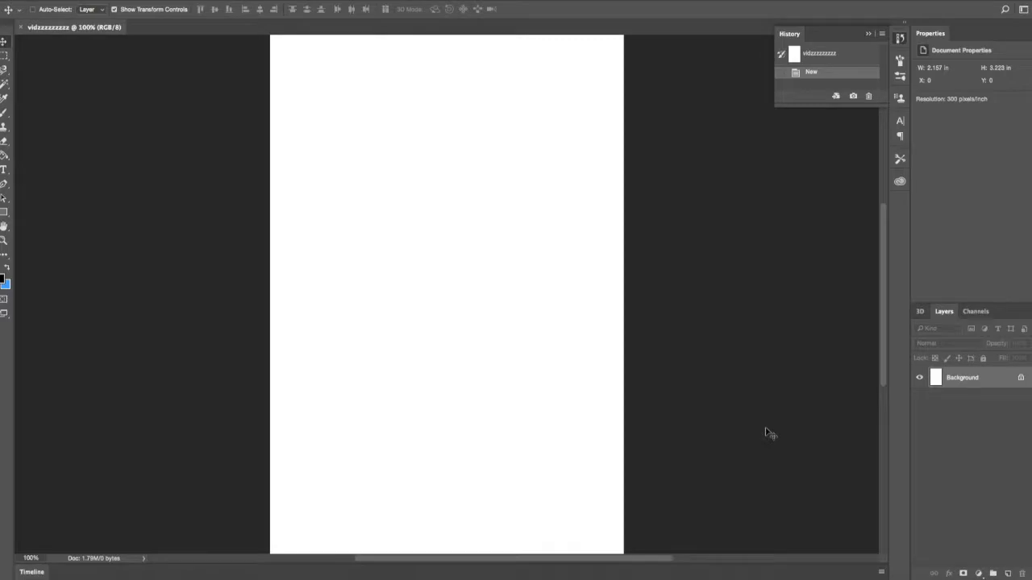
pyautogui.press('super+minus')
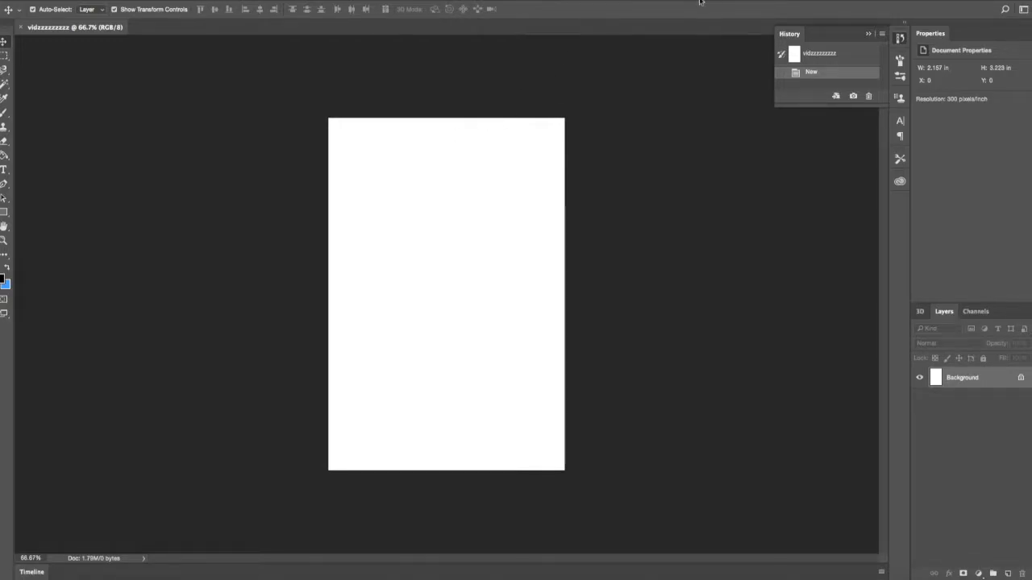
pyautogui.moveTo(696, 3); pyautogui.dragTo(538, 2)
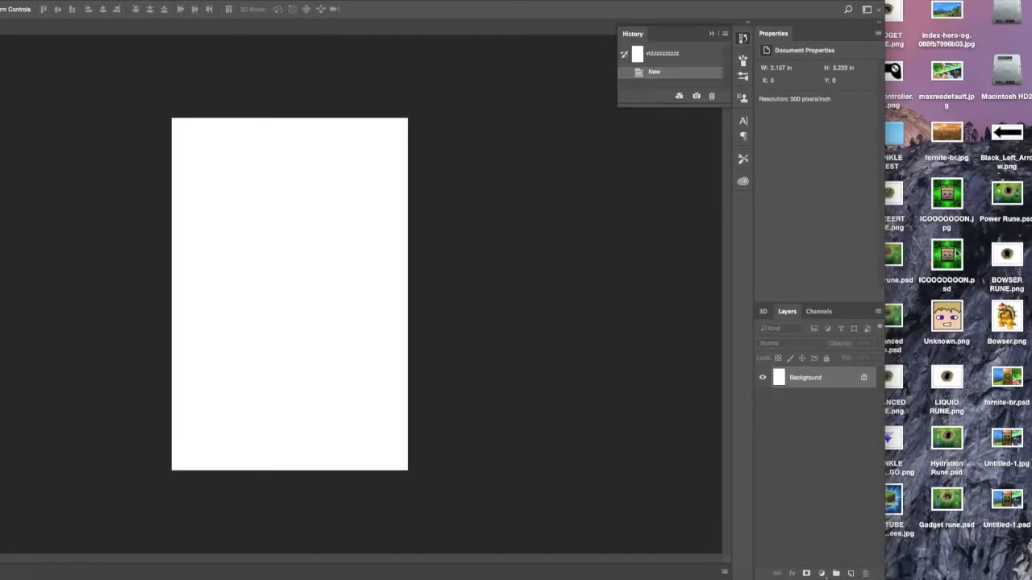
pyautogui.moveTo(949, 199); pyautogui.dragTo(325, 258)
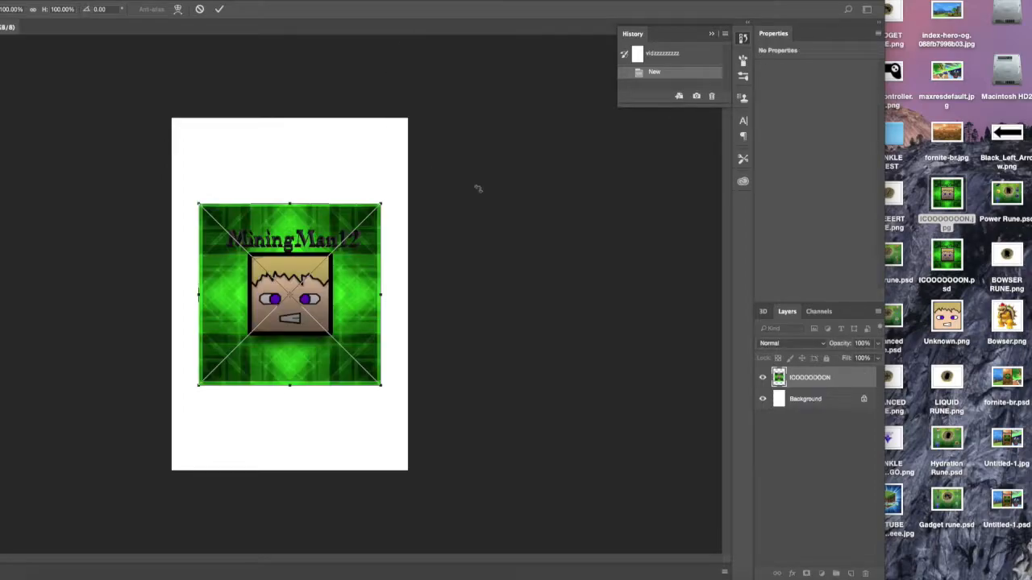
pyautogui.moveTo(649, 0); pyautogui.dragTo(803, 0)
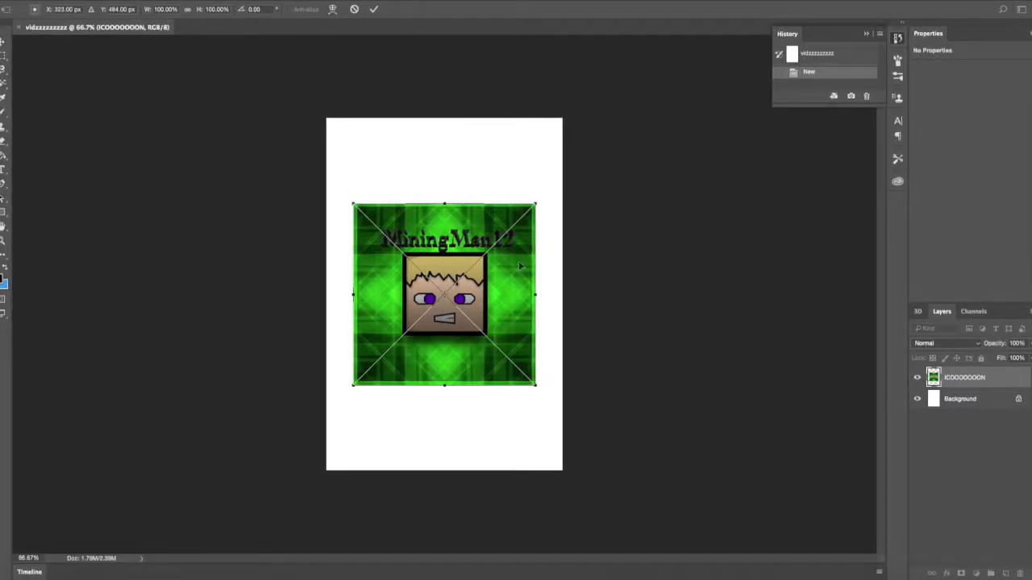
# Step: Scale the placed image to about 48% in width and height, commit the placement, and move it against the canvas's upper edge
pyautogui.moveTo(483, 332); pyautogui.dragTo(491, 286)
pyautogui.moveTo(505, 245); pyautogui.dragTo(511, 235)
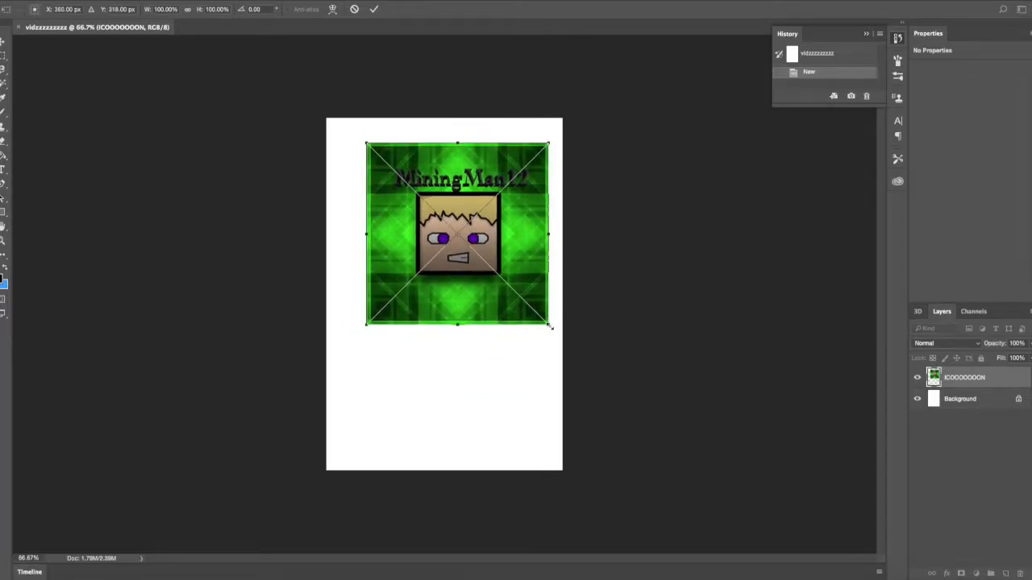
pyautogui.moveTo(551, 327); pyautogui.dragTo(536, 349)
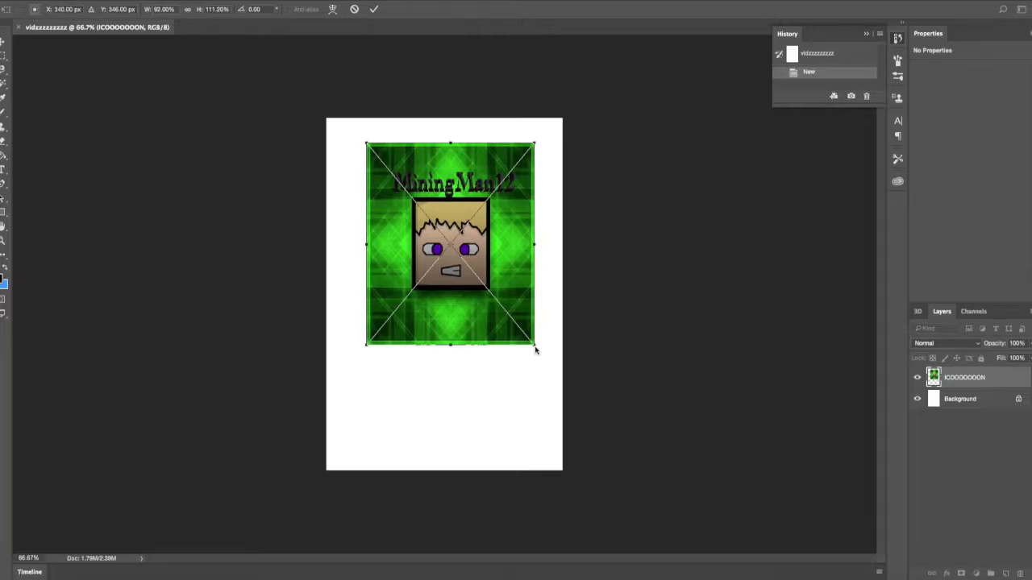
pyautogui.moveTo(535, 349); pyautogui.dragTo(619, 356)
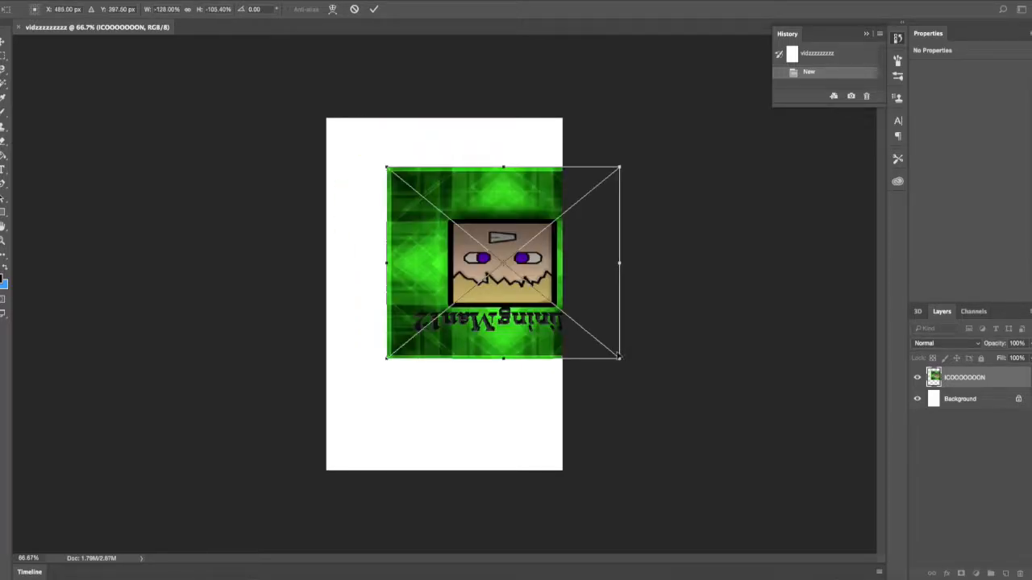
pyautogui.hotkey('ctrl', 'z')
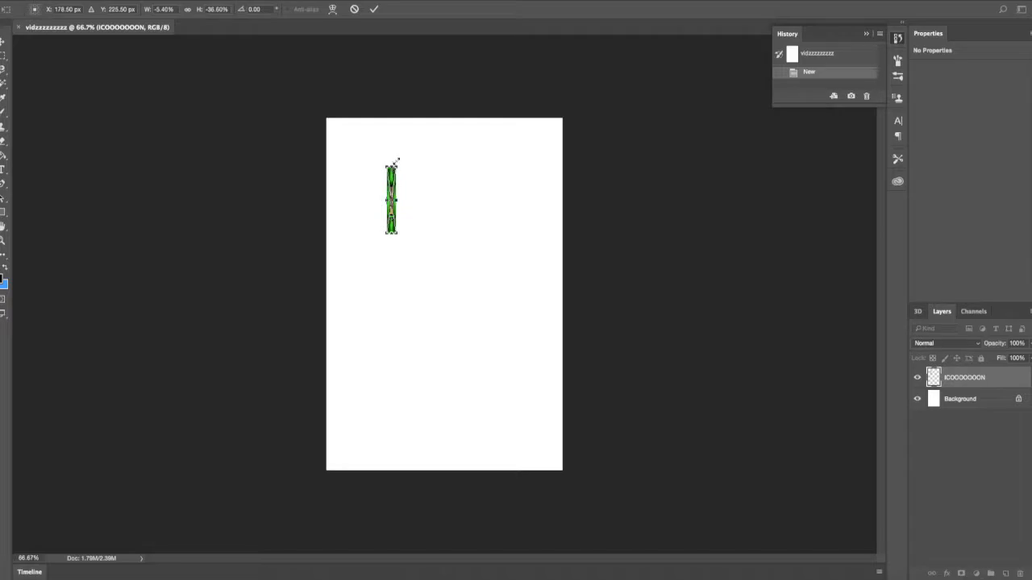
pyautogui.moveTo(397, 160); pyautogui.dragTo(436, 322)
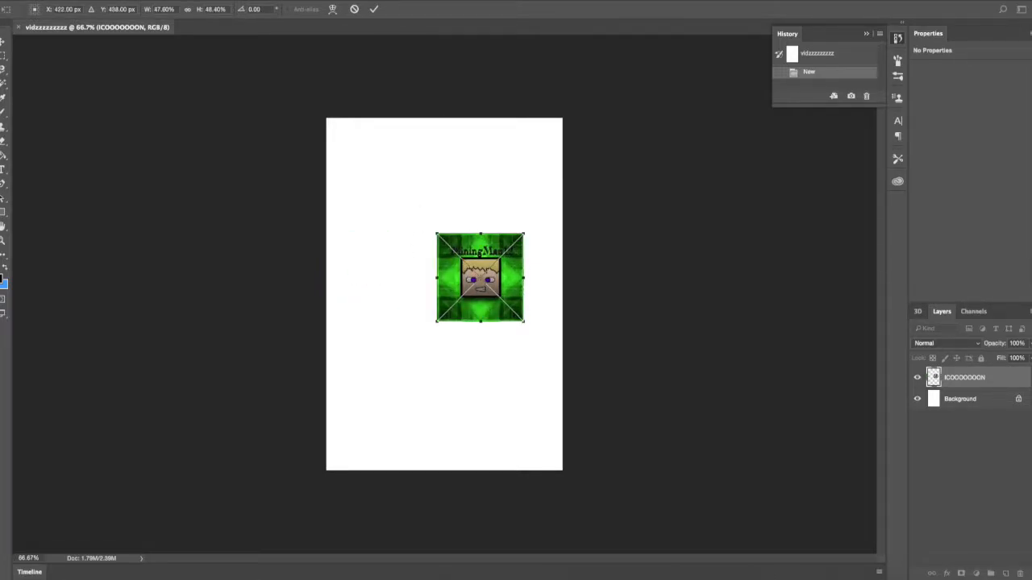
pyautogui.click(374, 9)
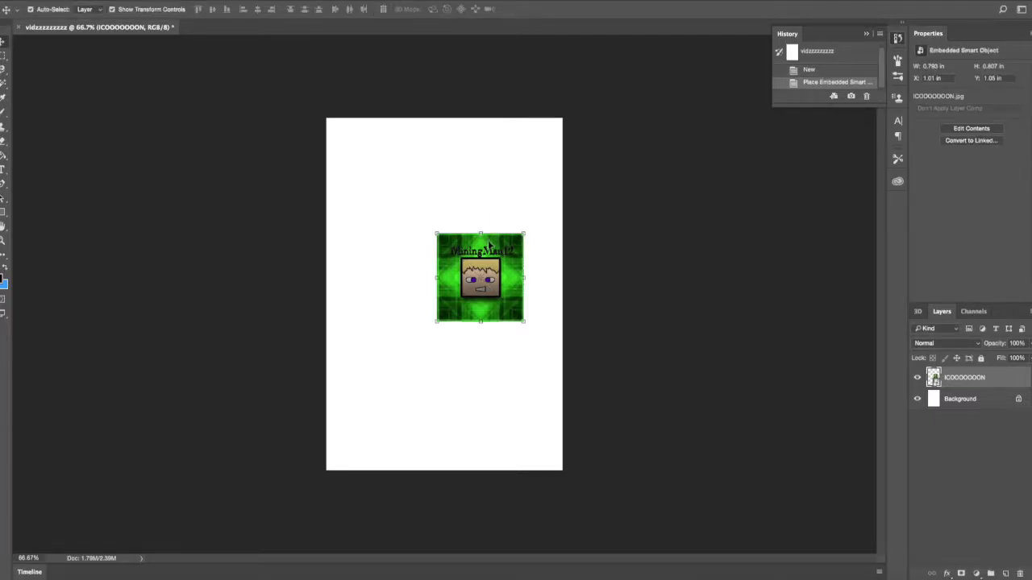
pyautogui.moveTo(490, 245); pyautogui.dragTo(448, 133)
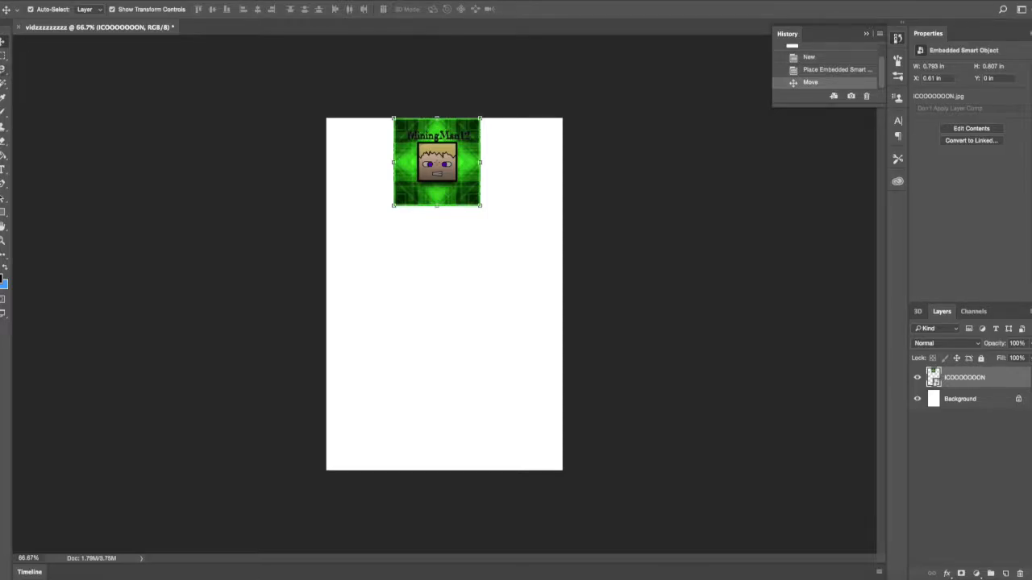
# Step: Select the character's square face with the Magnetic Lasso, tracing along the outside of its black border
pyautogui.click(3, 71)
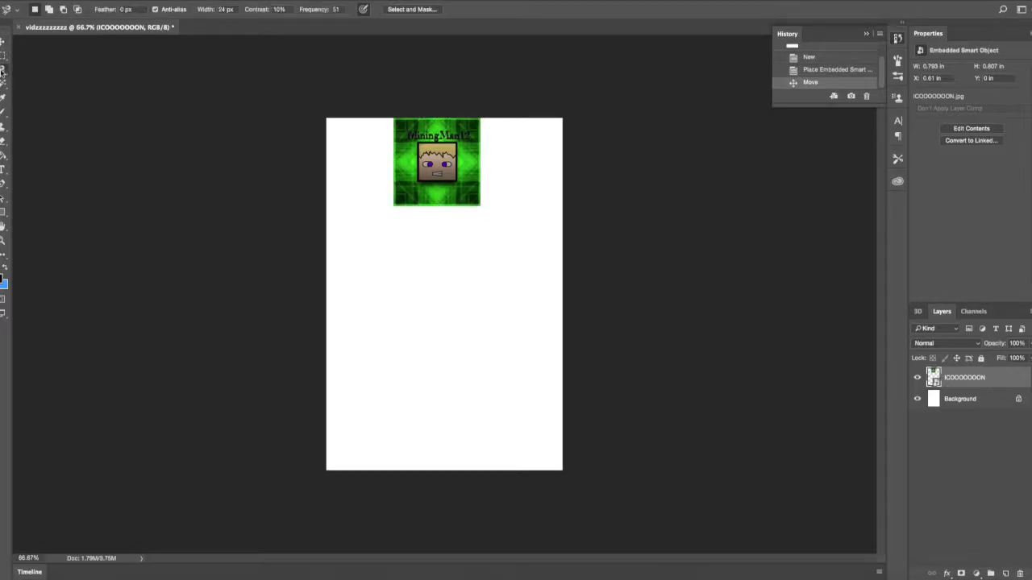
pyautogui.click(3, 71)
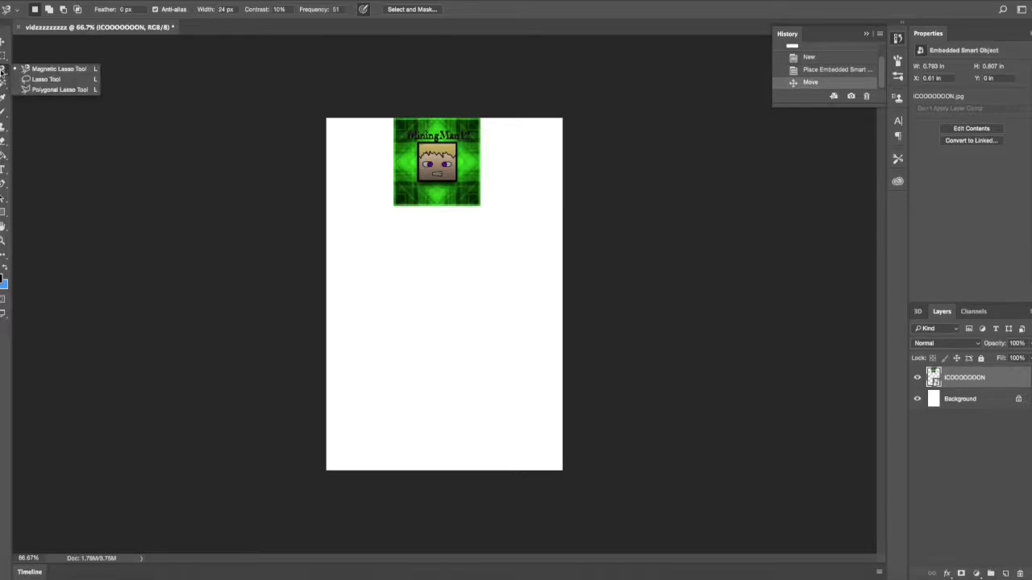
pyautogui.click(56, 70)
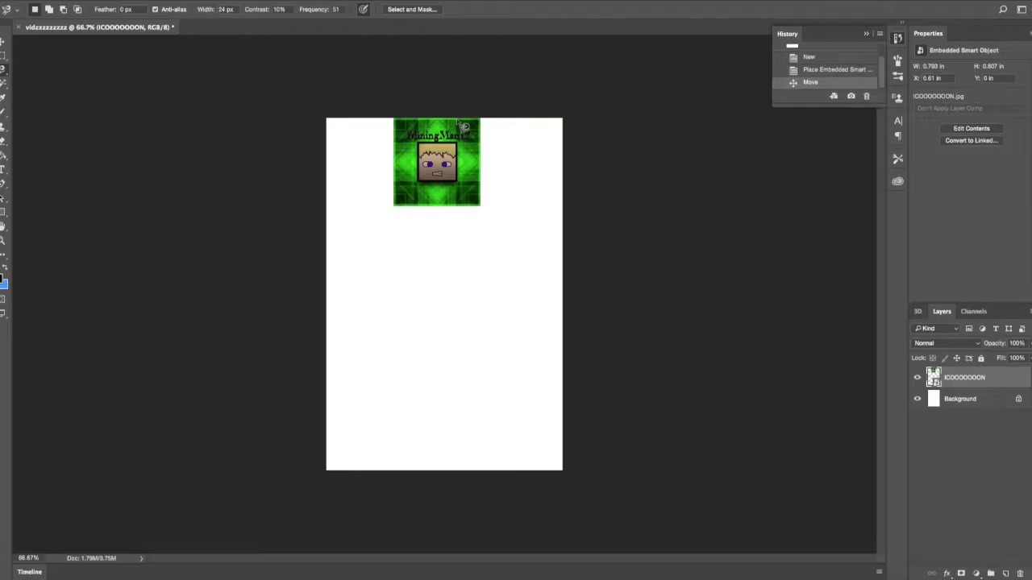
pyautogui.hotkey('ctrl', '+')
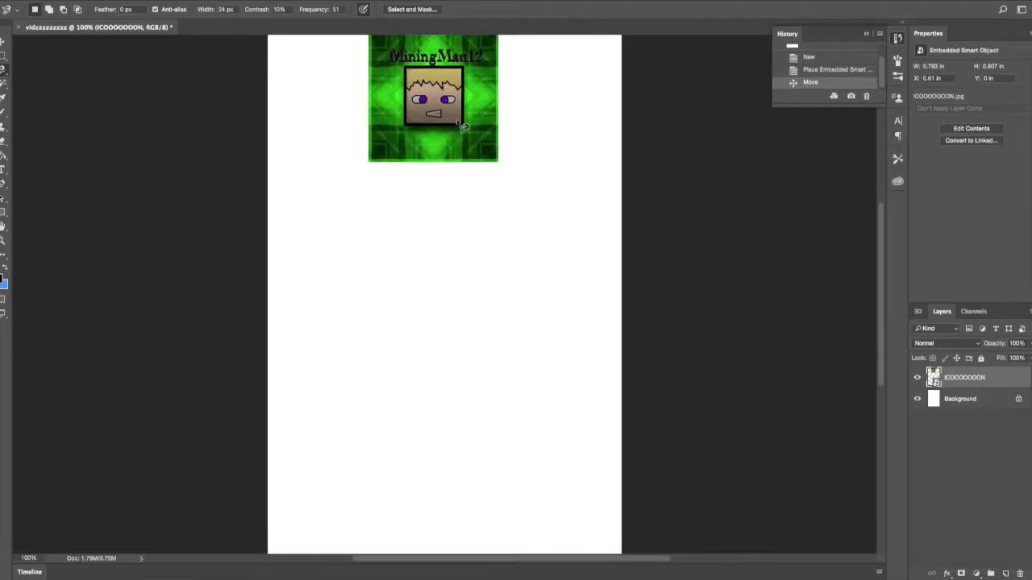
pyautogui.hotkey('ctrl', '+')
pyautogui.moveTo(881, 322); pyautogui.dragTo(881, 230)
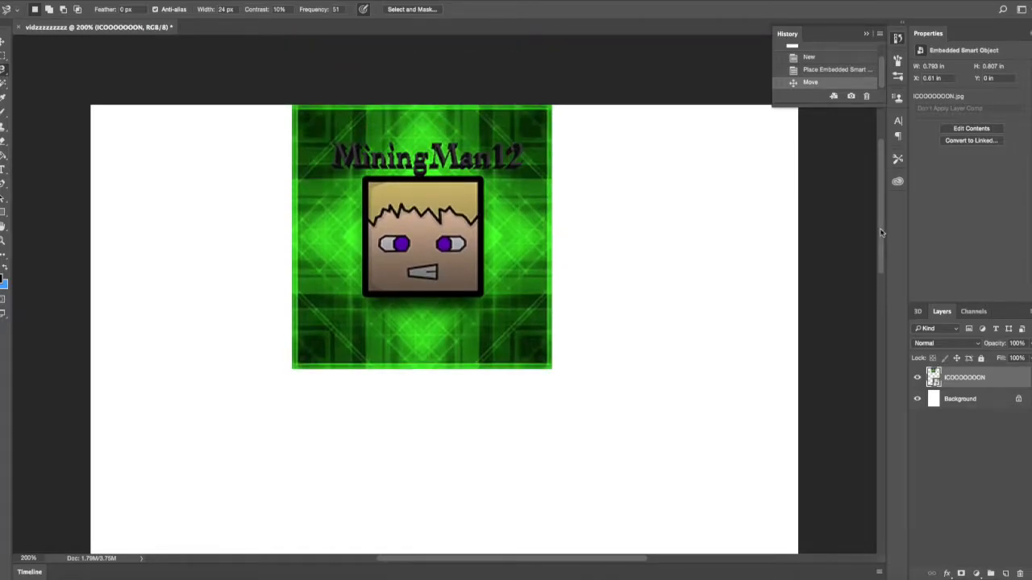
pyautogui.click(367, 176)
pyautogui.click(365, 180)
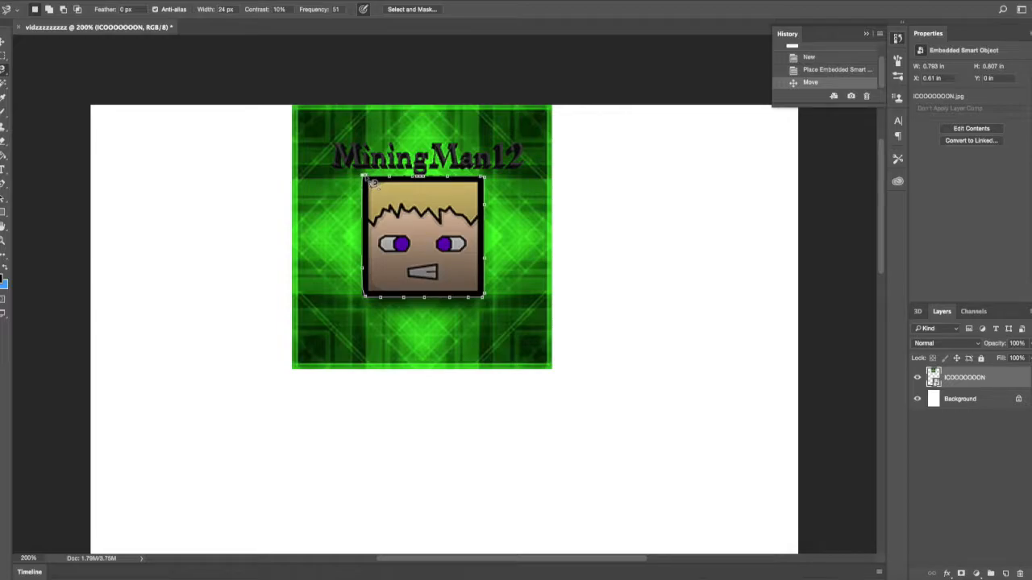
pyautogui.click(372, 183)
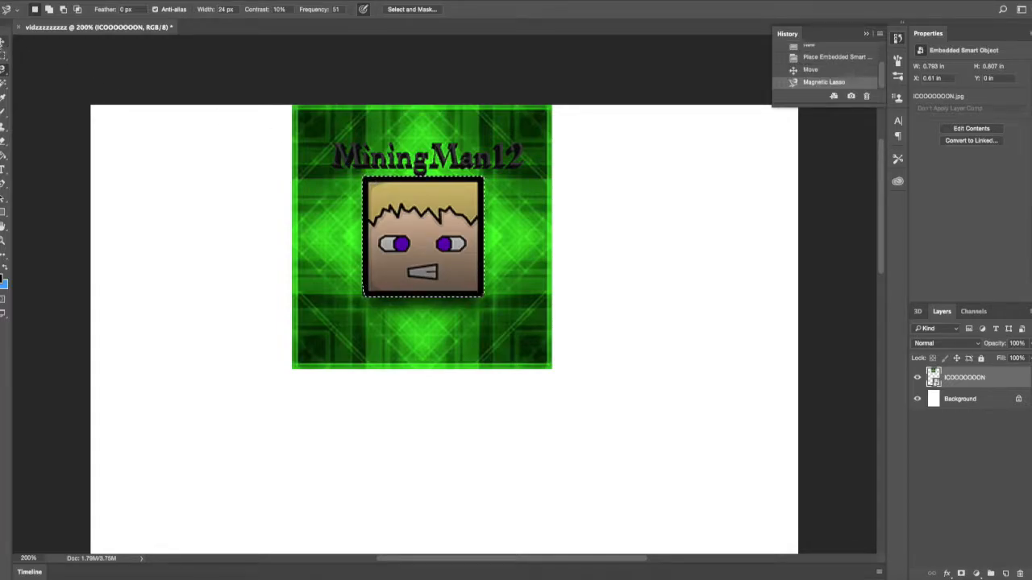
# Step: Move the placed image slightly down from the canvas's upper edge and invert the face selection
pyautogui.click(2, 43)
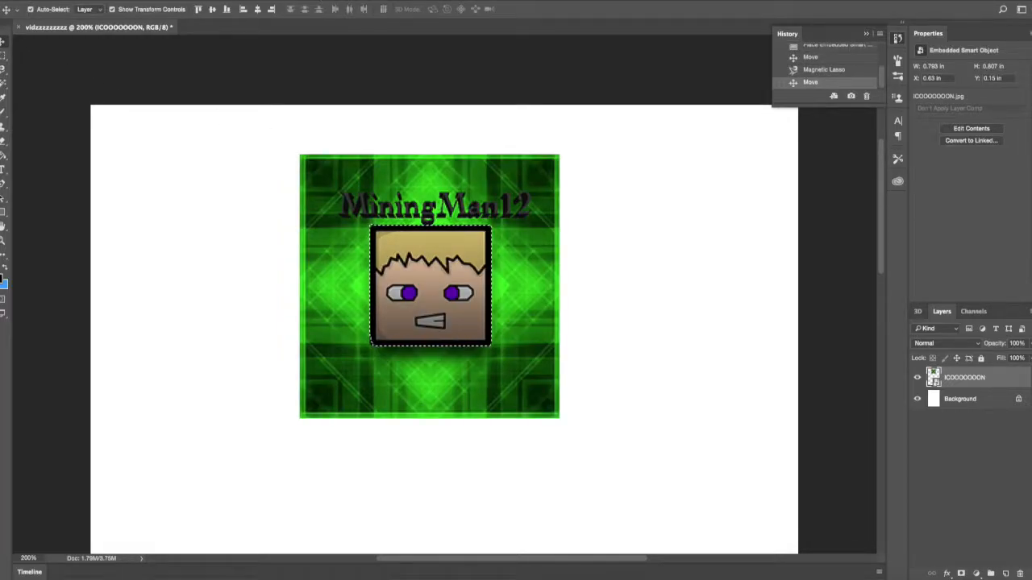
pyautogui.click(264, 1)
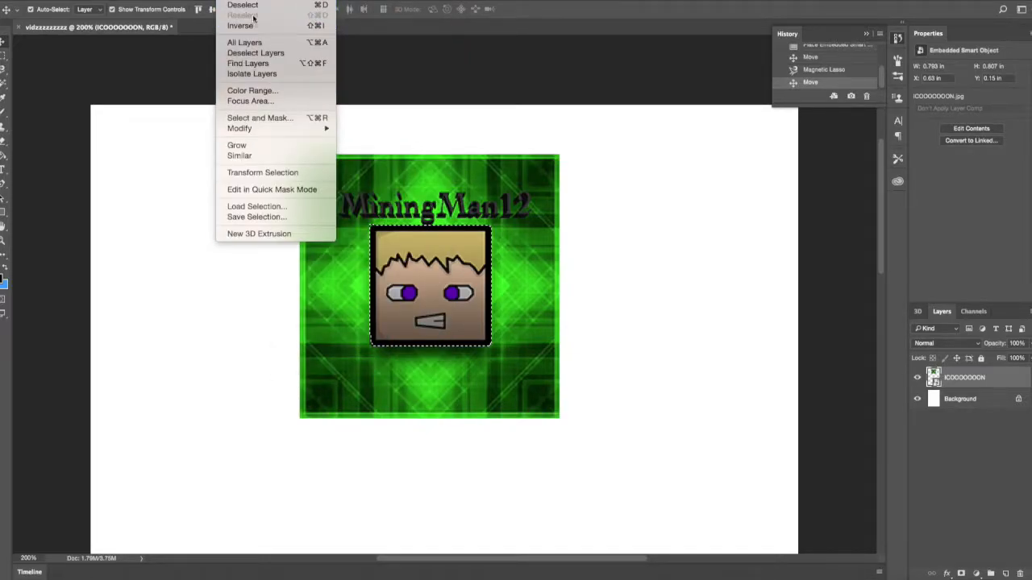
pyautogui.click(242, 26)
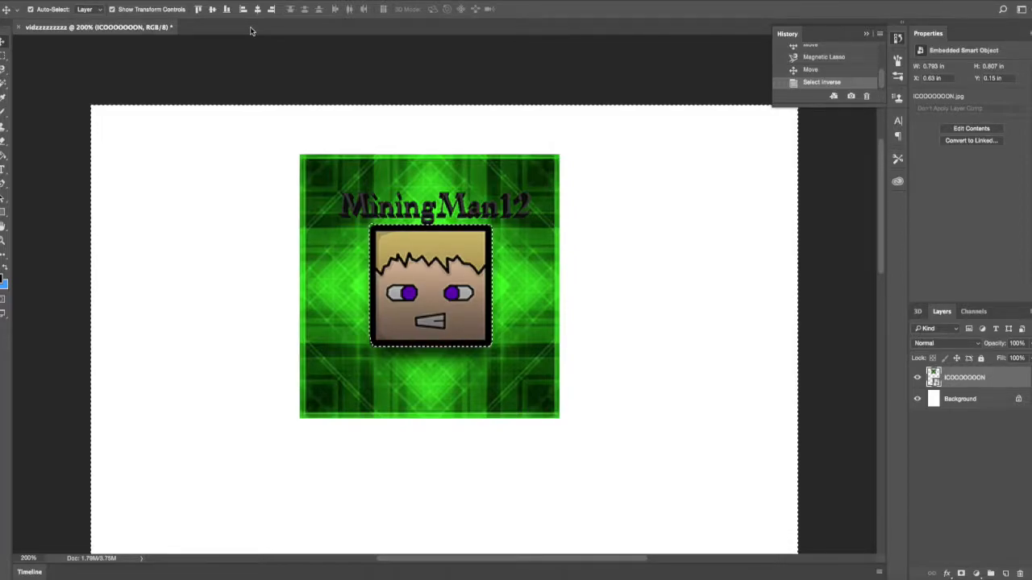
# Step: Try to delete the selected area around the face from the placed image layer
pyautogui.press('BackSpace')
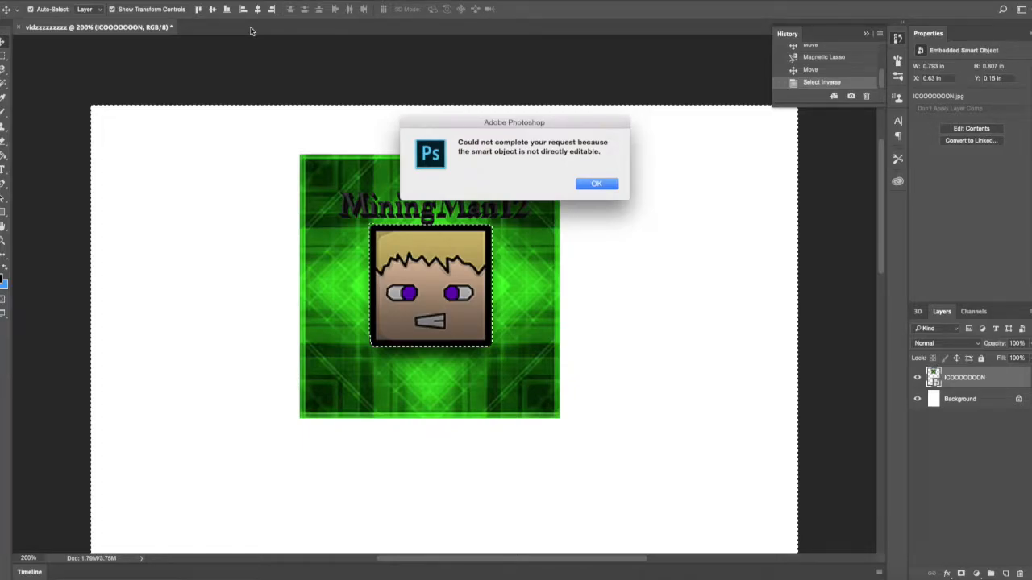
pyautogui.click(609, 182)
pyautogui.press('BackSpace')
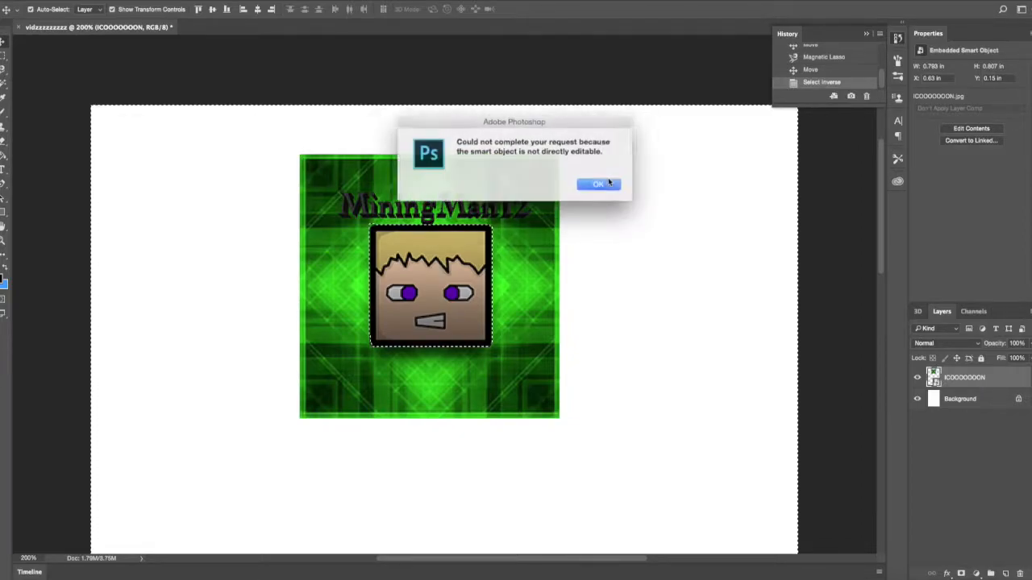
# Step: Move the placed image with its inverted selection slightly and try again to delete the area around the face
pyautogui.click(610, 184)
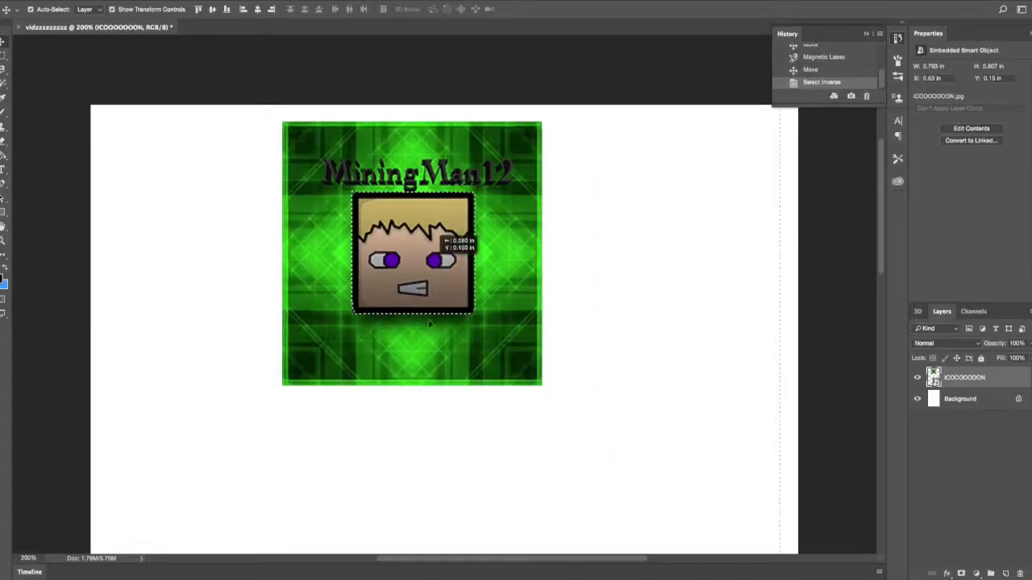
pyautogui.moveTo(504, 291)
pyautogui.mouseDown()
pyautogui.moveTo(461, 324)
pyautogui.moveTo(595, 241)
pyautogui.moveTo(433, 297)
pyautogui.moveTo(505, 276)
pyautogui.mouseUp()
pyautogui.press('Delete')
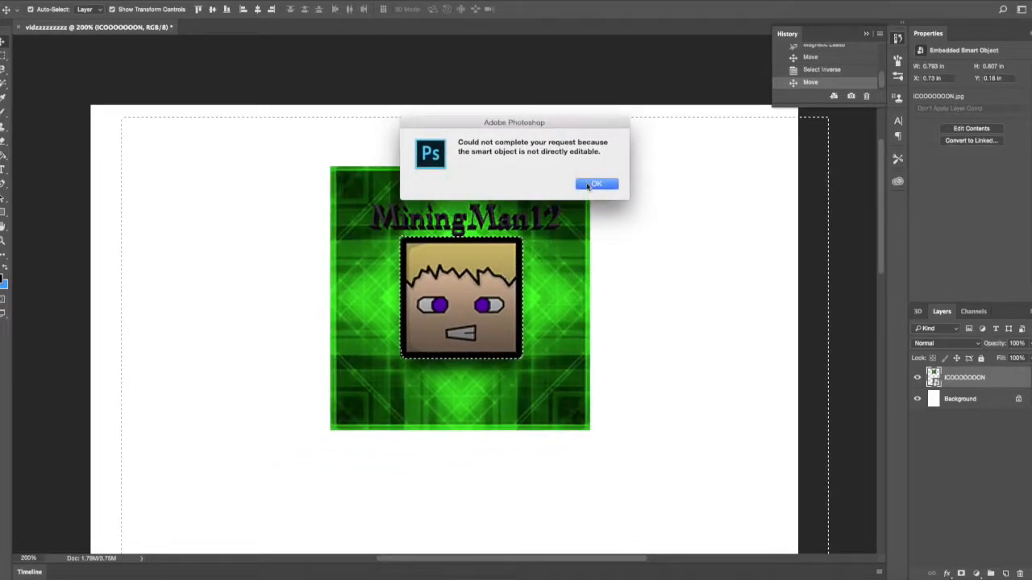
pyautogui.click(593, 184)
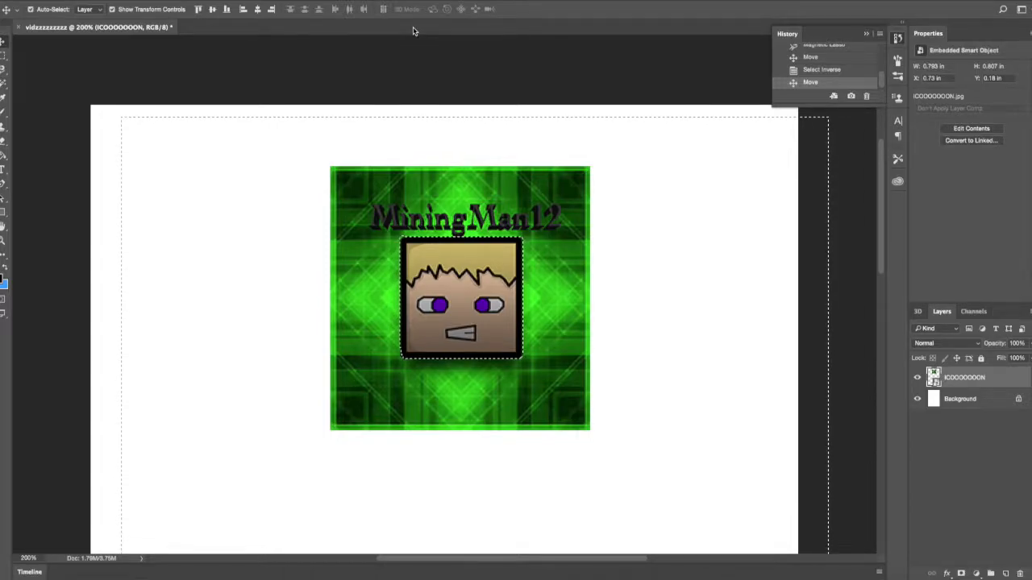
# Step: Remove the selection and move the placed image to about X 0.9 in, Y 0.24 in
pyautogui.moveTo(482, 281); pyautogui.dragTo(252, 250)
pyautogui.hotkey('ctrl', 'd')
pyautogui.moveTo(487, 232); pyautogui.dragTo(531, 260)
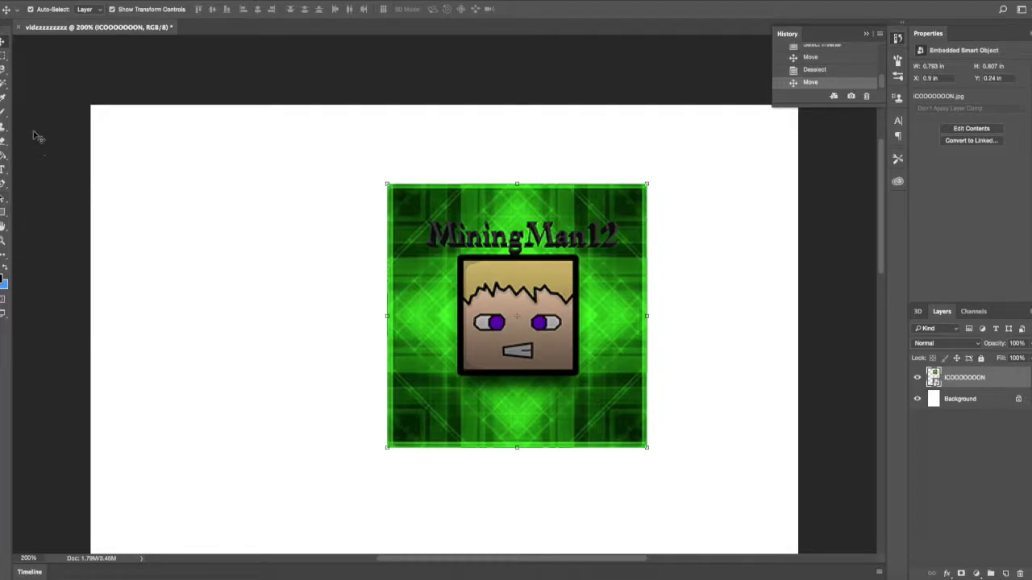
# Step: Rasterize the placed smart object layer so the Eraser can work on it
pyautogui.click(2, 142)
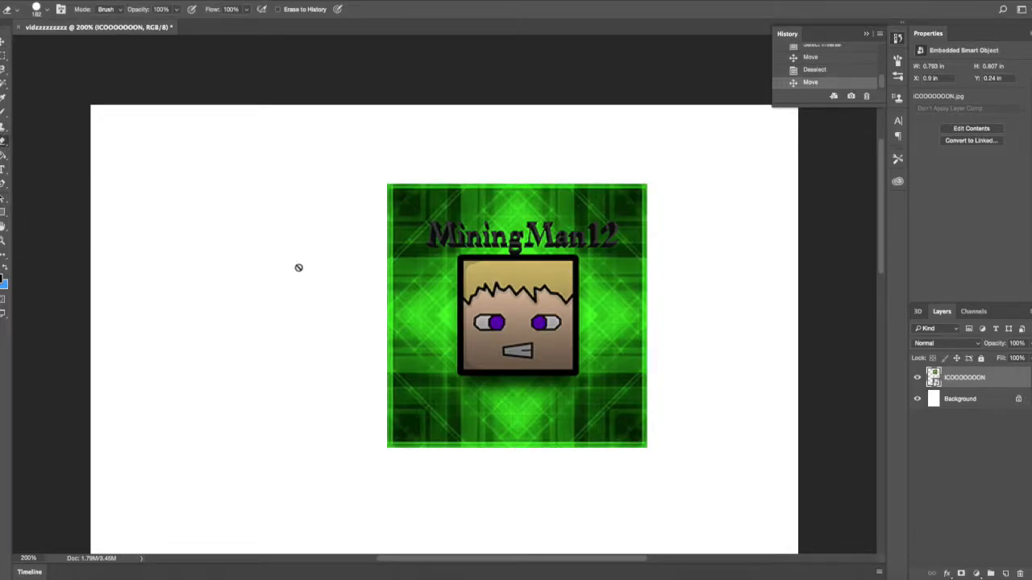
pyautogui.click(410, 286)
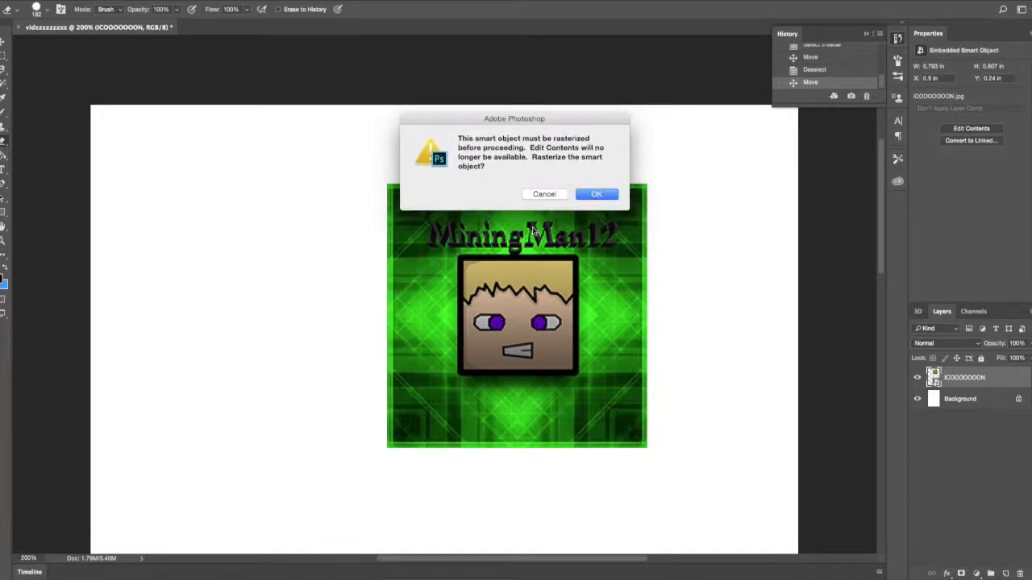
pyautogui.click(595, 202)
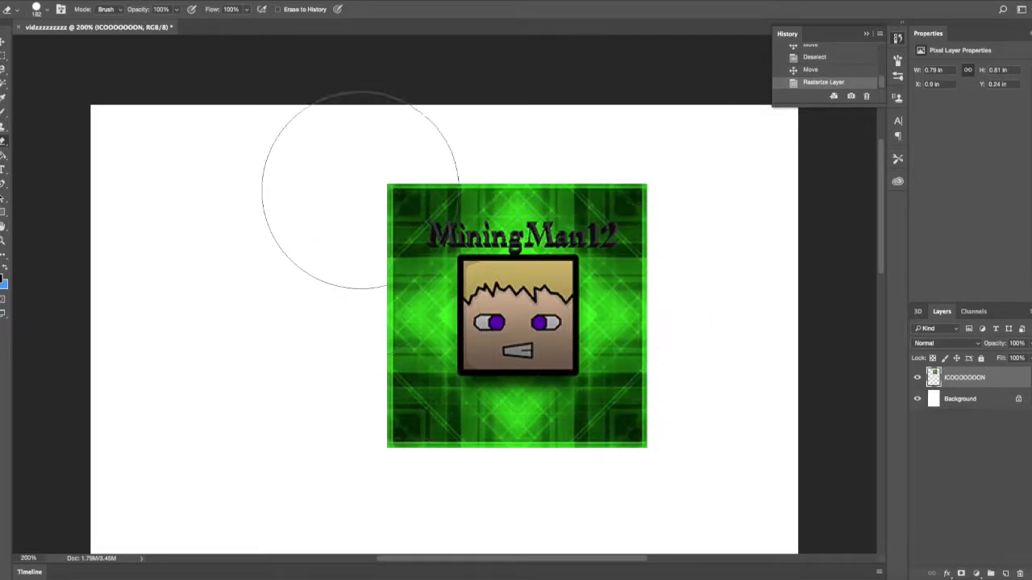
# Step: Set the eraser brush size to 65 px and erase the green background and title text above and beside the face
pyautogui.click(46, 11)
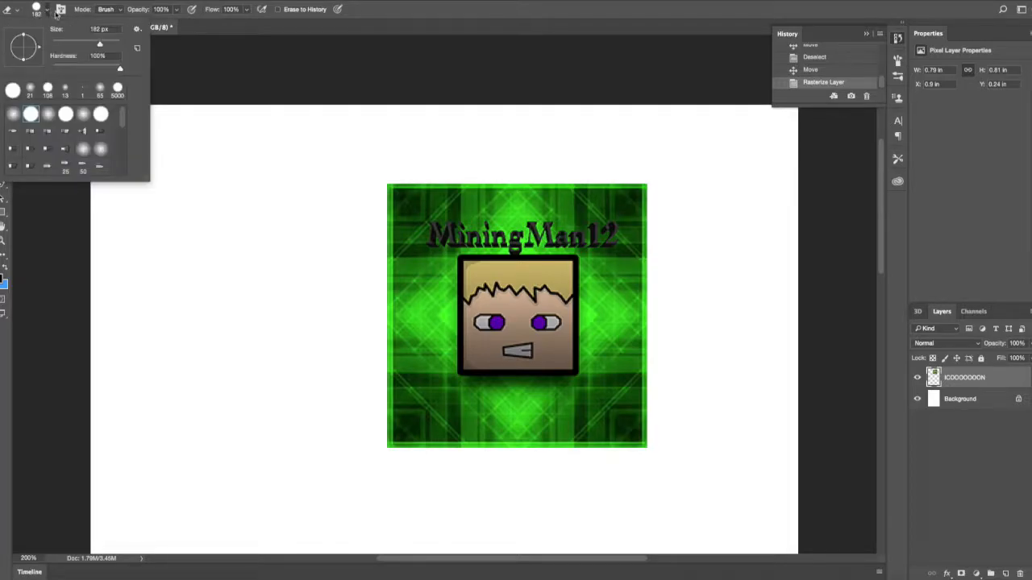
pyautogui.click(46, 10)
pyautogui.click(45, 11)
pyautogui.moveTo(87, 44)
pyautogui.mouseDown()
pyautogui.moveTo(76, 46)
pyautogui.moveTo(184, 185)
pyautogui.moveTo(111, 76)
pyautogui.moveTo(71, 45)
pyautogui.mouseUp()
pyautogui.moveTo(346, 185)
pyautogui.mouseDown()
pyautogui.moveTo(401, 180)
pyautogui.moveTo(490, 195)
pyautogui.mouseUp()
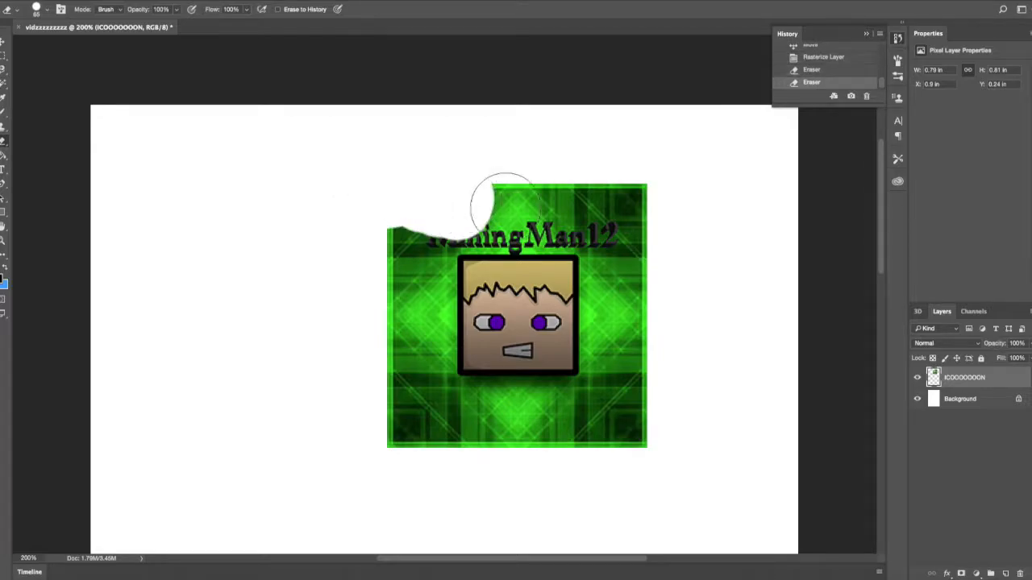
pyautogui.click(599, 220)
pyautogui.moveTo(599, 221)
pyautogui.mouseDown()
pyautogui.moveTo(448, 198)
pyautogui.moveTo(540, 224)
pyautogui.moveTo(634, 218)
pyautogui.moveTo(634, 202)
pyautogui.moveTo(564, 195)
pyautogui.moveTo(407, 214)
pyautogui.moveTo(412, 274)
pyautogui.moveTo(393, 343)
pyautogui.mouseUp()
pyautogui.press('super+z')
# Step: Set the eraser mode to Block and erase a narrow strip of green closely around the face's black border
pyautogui.click(47, 9)
pyautogui.click(48, 9)
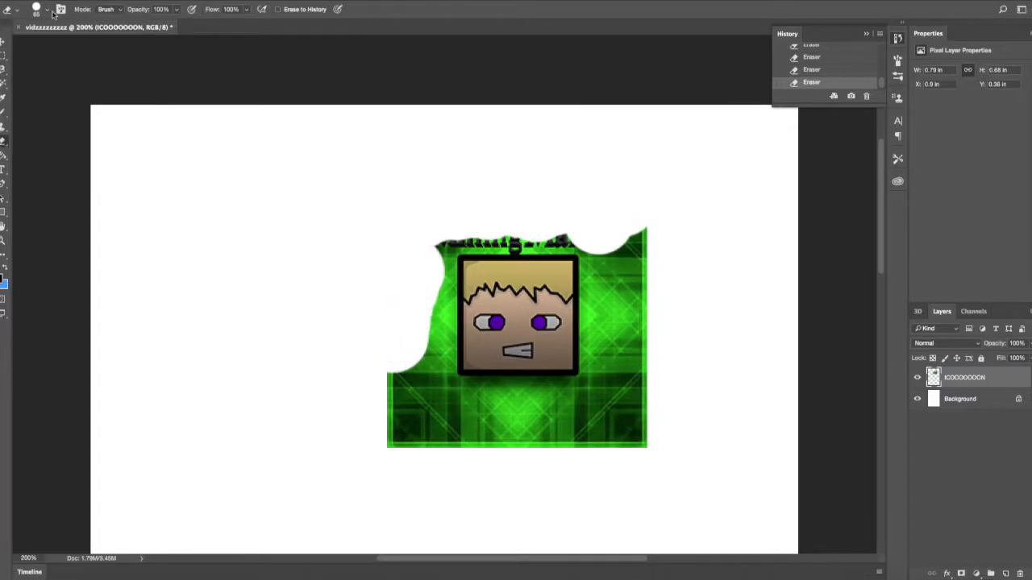
pyautogui.click(109, 10)
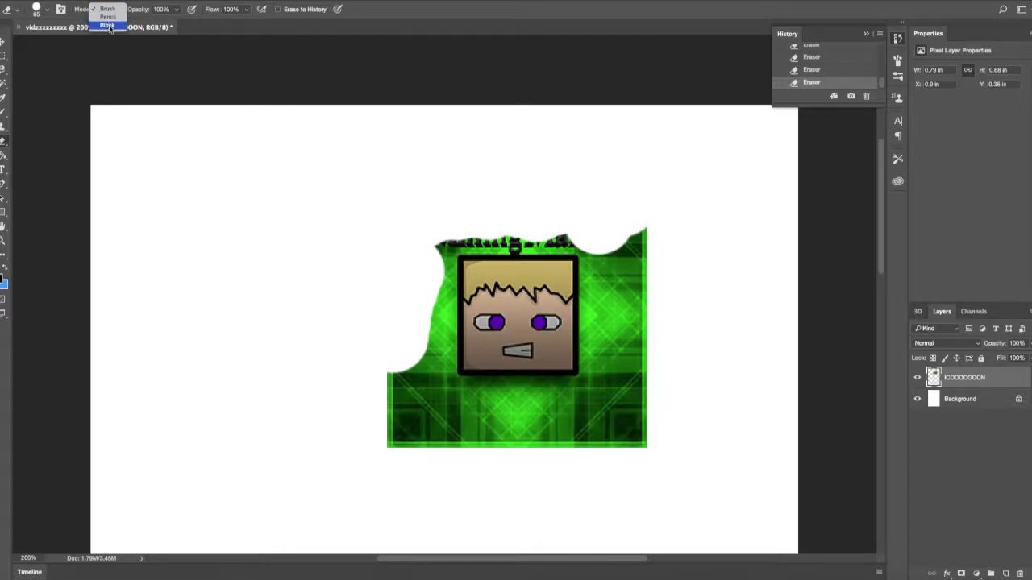
pyautogui.click(108, 25)
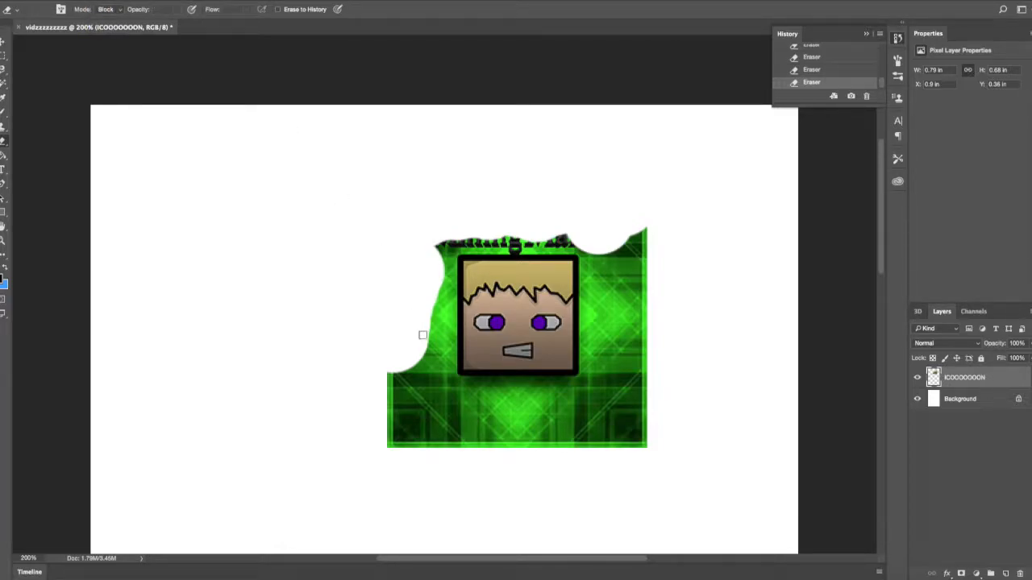
pyautogui.moveTo(438, 302)
pyautogui.mouseDown()
pyautogui.moveTo(444, 331)
pyautogui.moveTo(421, 436)
pyautogui.mouseUp()
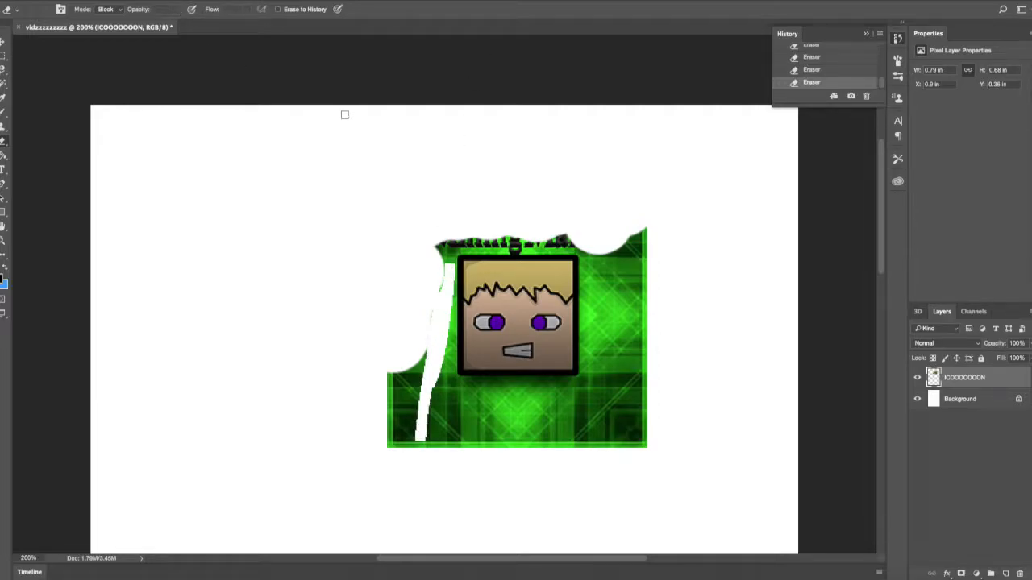
pyautogui.moveTo(438, 240)
pyautogui.mouseDown()
pyautogui.moveTo(450, 414)
pyautogui.moveTo(427, 370)
pyautogui.moveTo(489, 385)
pyautogui.moveTo(467, 381)
pyautogui.moveTo(576, 381)
pyautogui.moveTo(581, 258)
pyautogui.moveTo(559, 240)
pyautogui.moveTo(536, 250)
pyautogui.moveTo(562, 251)
pyautogui.moveTo(453, 252)
pyautogui.moveTo(440, 391)
pyautogui.moveTo(452, 369)
pyautogui.moveTo(452, 347)
pyautogui.moveTo(430, 447)
pyautogui.moveTo(345, 283)
pyautogui.moveTo(389, 420)
pyautogui.moveTo(412, 352)
pyautogui.moveTo(424, 351)
pyautogui.moveTo(386, 442)
pyautogui.moveTo(392, 385)
pyautogui.mouseUp()
pyautogui.hotkey('ctrl', 'z')
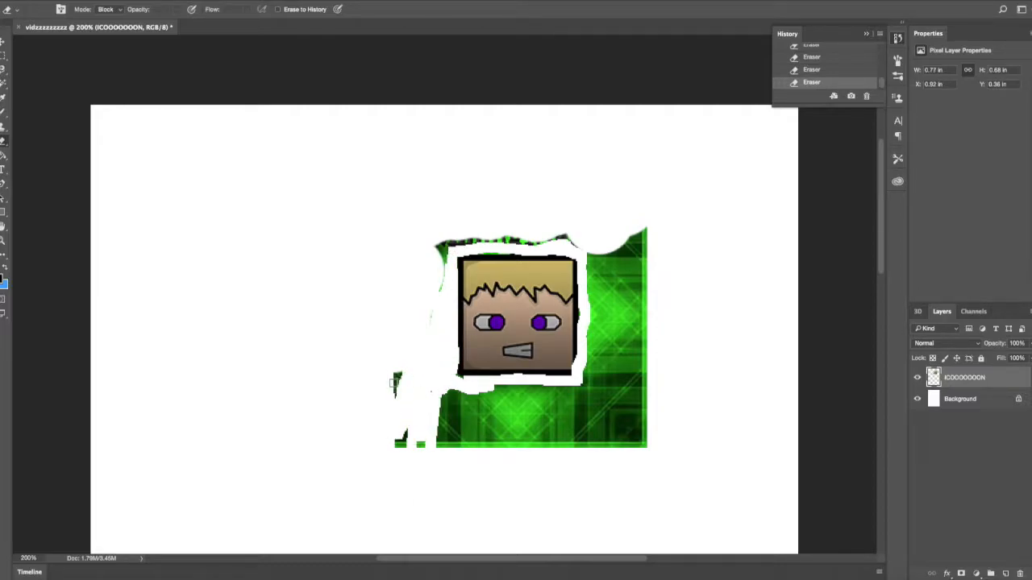
pyautogui.moveTo(482, 250); pyautogui.dragTo(554, 253)
# Step: Return the eraser to Brush mode and erase the remaining green background around the face
pyautogui.click(10, 7)
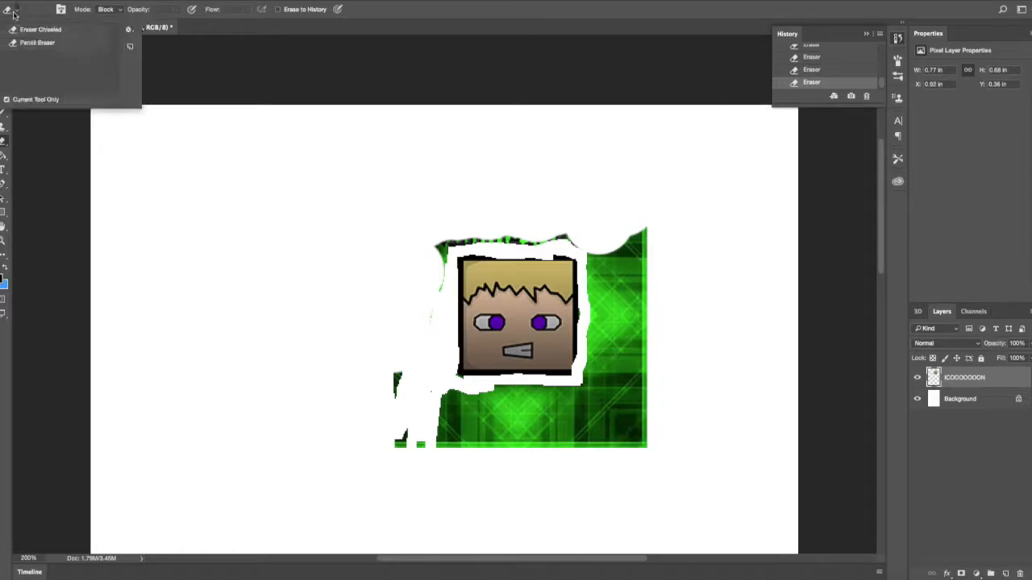
pyautogui.click(41, 11)
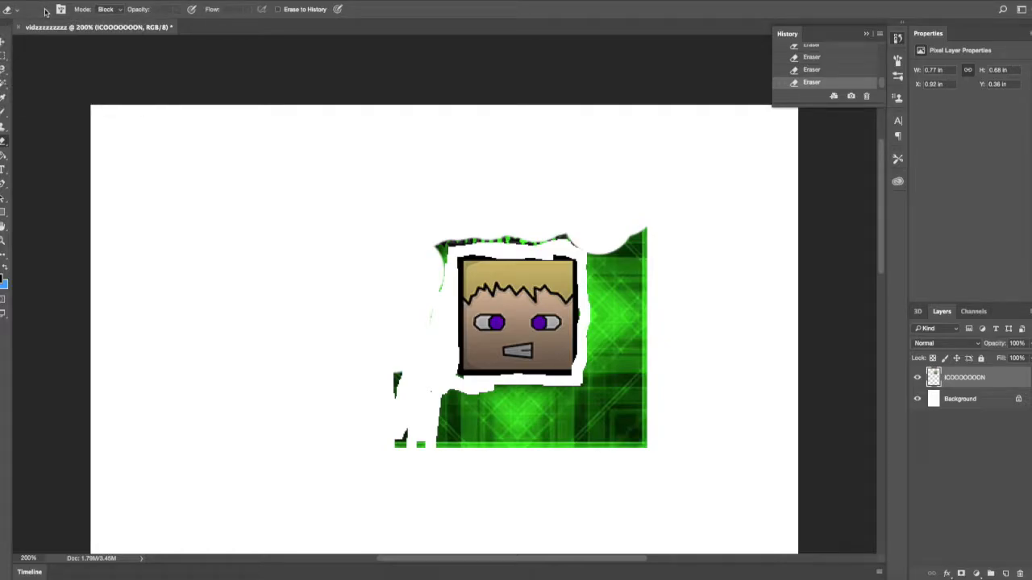
pyautogui.click(113, 9)
pyautogui.click(107, 1)
pyautogui.moveTo(415, 372)
pyautogui.mouseDown()
pyautogui.moveTo(404, 471)
pyautogui.moveTo(437, 467)
pyautogui.moveTo(403, 428)
pyautogui.moveTo(421, 417)
pyautogui.moveTo(616, 413)
pyautogui.moveTo(613, 429)
pyautogui.moveTo(417, 431)
pyautogui.moveTo(537, 446)
pyautogui.moveTo(605, 423)
pyautogui.moveTo(619, 241)
pyautogui.moveTo(636, 232)
pyautogui.moveTo(628, 367)
pyautogui.moveTo(622, 246)
pyautogui.moveTo(564, 216)
pyautogui.moveTo(459, 220)
pyautogui.moveTo(438, 234)
pyautogui.moveTo(419, 293)
pyautogui.moveTo(523, 215)
pyautogui.mouseUp()
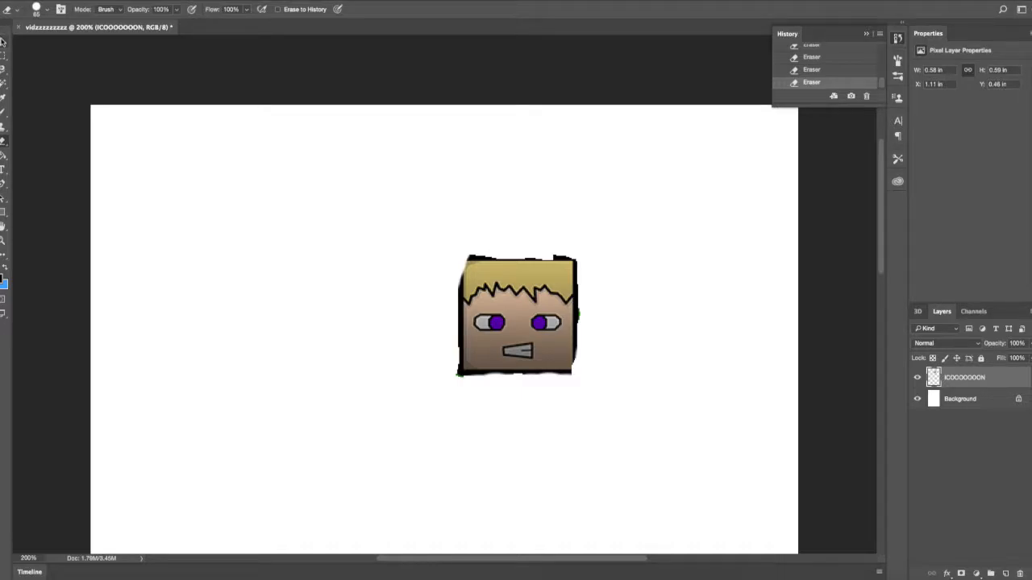
pyautogui.click(4, 40)
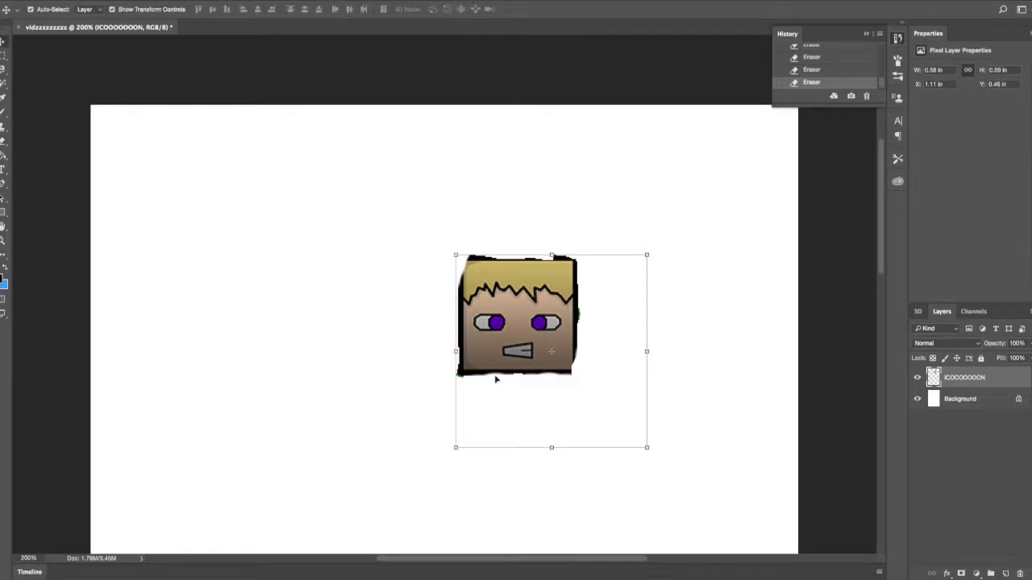
pyautogui.click(632, 429)
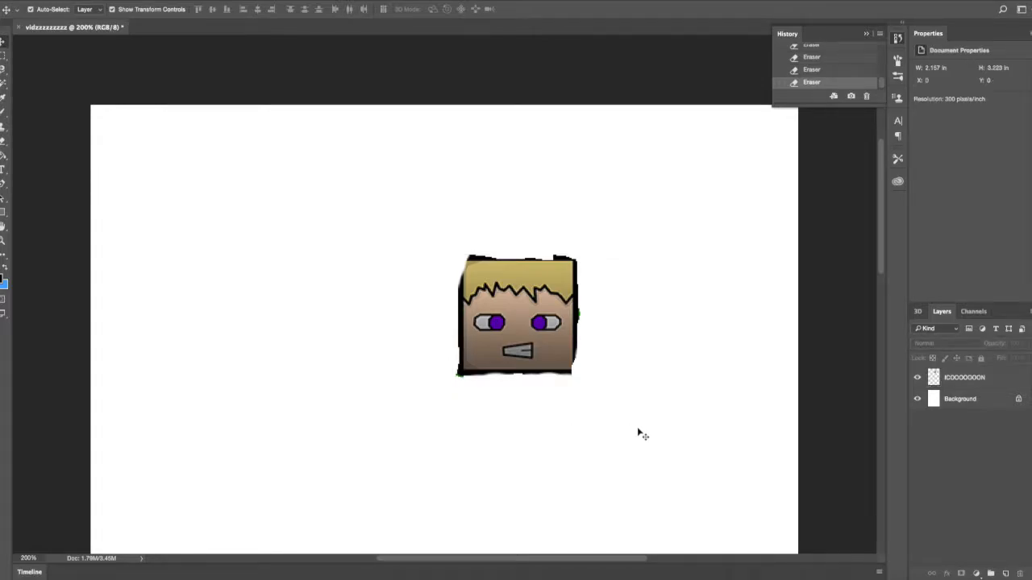
# Step: Add a black outside Stroke of 5 px at 100% opacity to the face layer
pyautogui.doubleClick(996, 376)
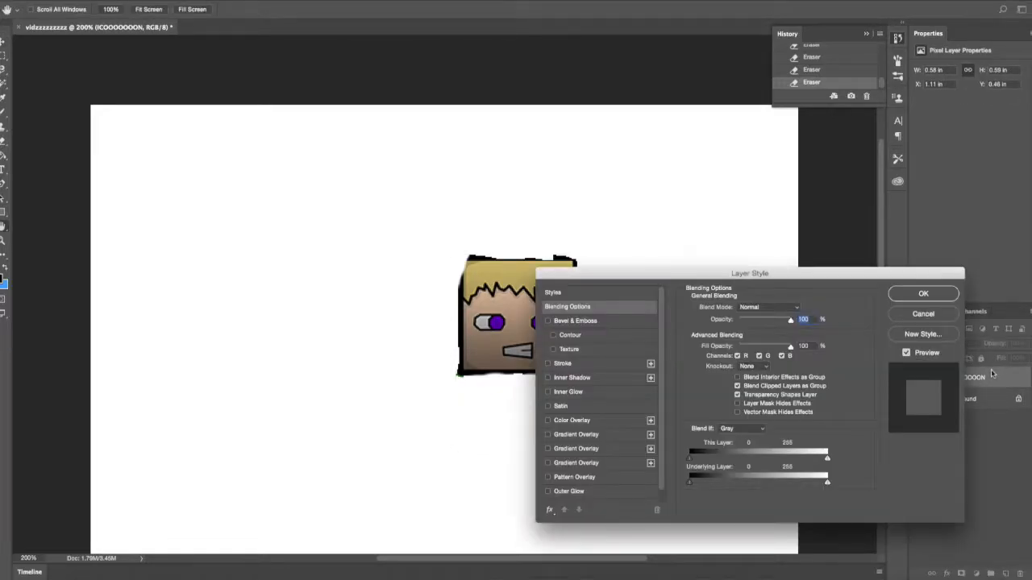
pyautogui.click(576, 365)
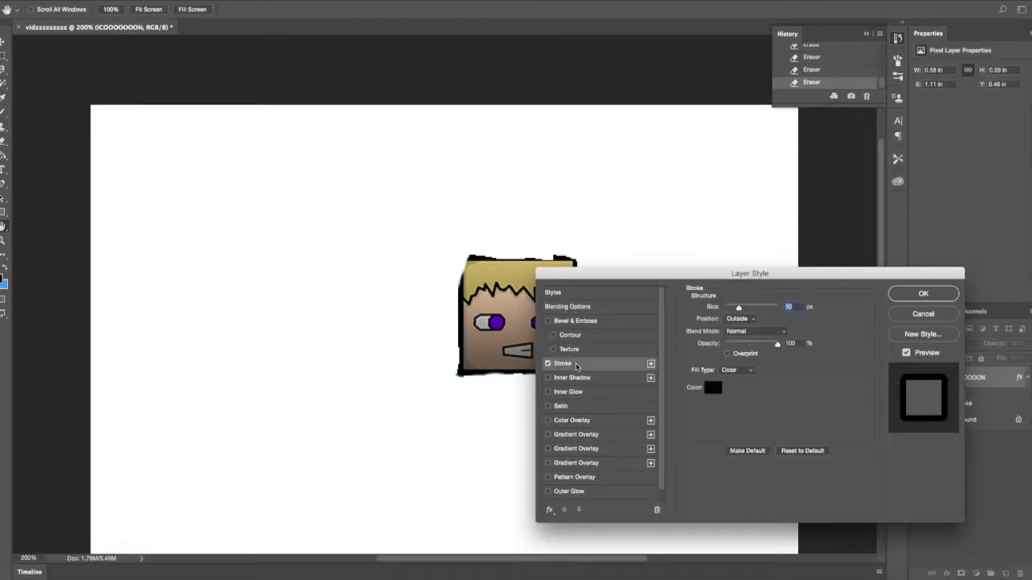
pyautogui.moveTo(644, 277)
pyautogui.mouseDown()
pyautogui.moveTo(718, 299)
pyautogui.moveTo(877, 311)
pyautogui.moveTo(743, 286)
pyautogui.moveTo(1029, 319)
pyautogui.moveTo(1007, 290)
pyautogui.mouseUp()
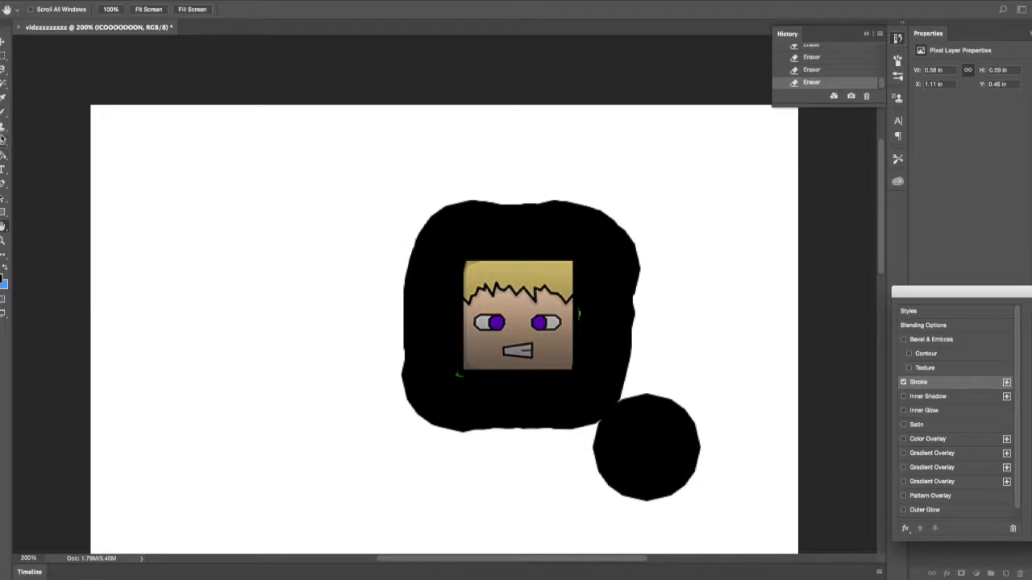
pyautogui.moveTo(601, 435); pyautogui.dragTo(579, 419)
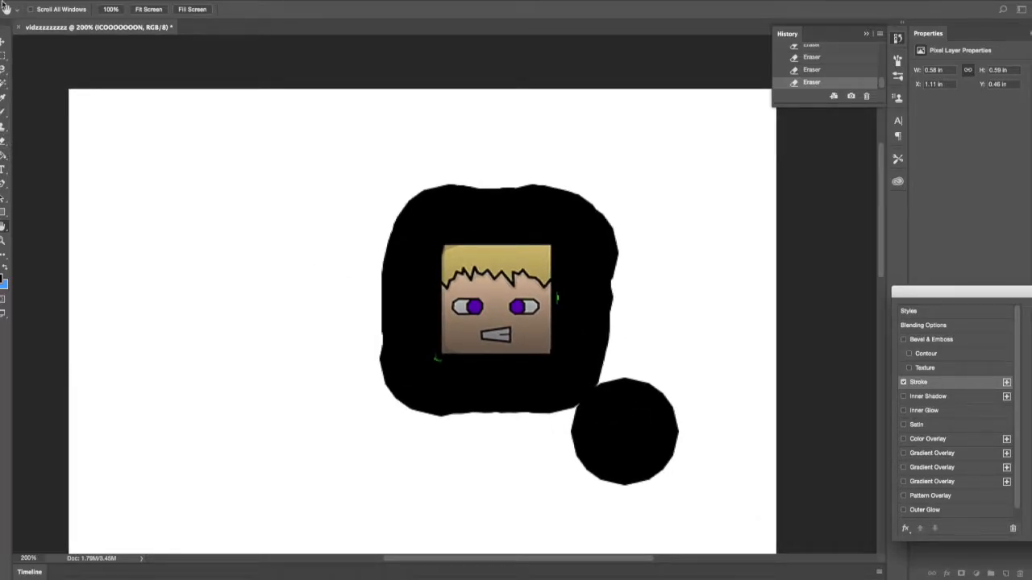
pyautogui.moveTo(1008, 295); pyautogui.dragTo(785, 153)
pyautogui.moveTo(873, 187)
pyautogui.mouseDown()
pyautogui.moveTo(864, 186)
pyautogui.moveTo(902, 207)
pyautogui.moveTo(907, 187)
pyautogui.moveTo(955, 178)
pyautogui.moveTo(863, 182)
pyautogui.mouseUp()
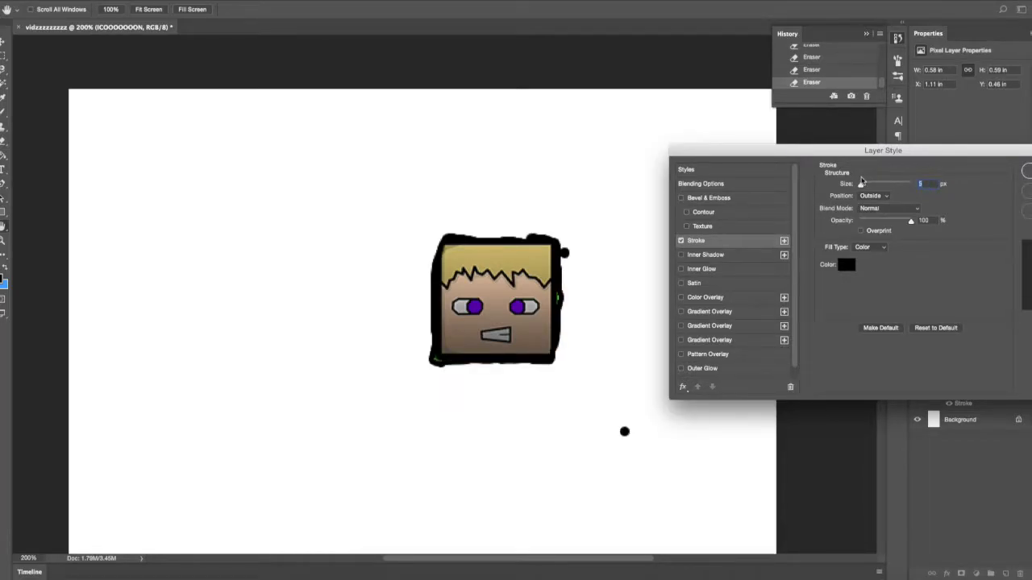
pyautogui.click(1028, 170)
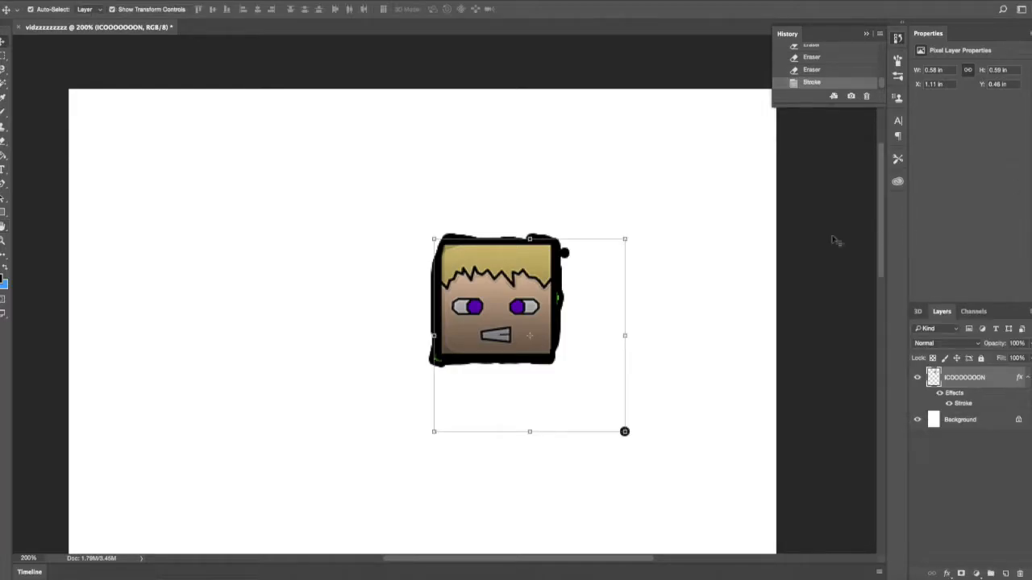
pyautogui.click(661, 273)
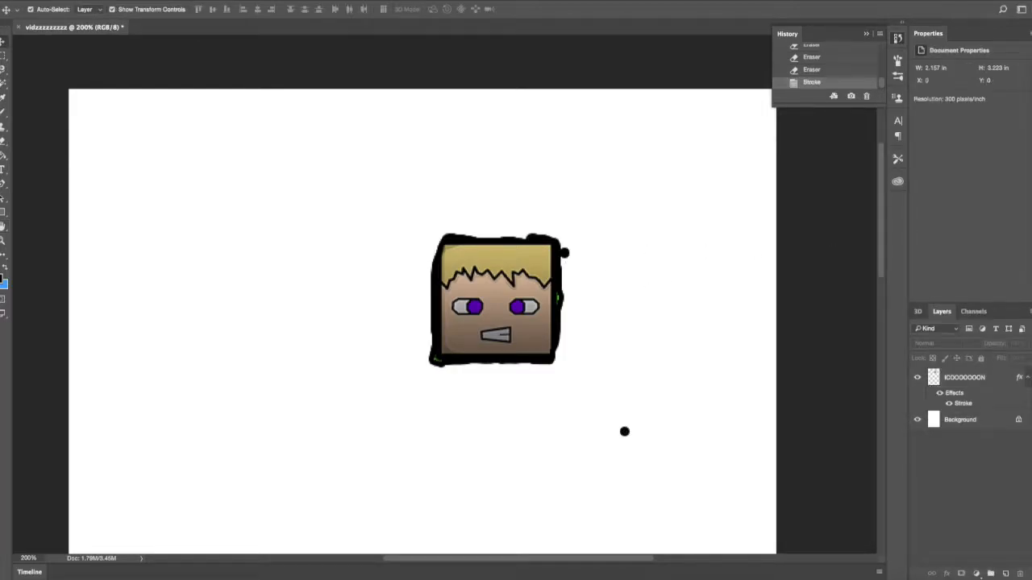
# Step: Try to erase the stray black dot beside the face's upper corner with the Eraser
pyautogui.click(3, 140)
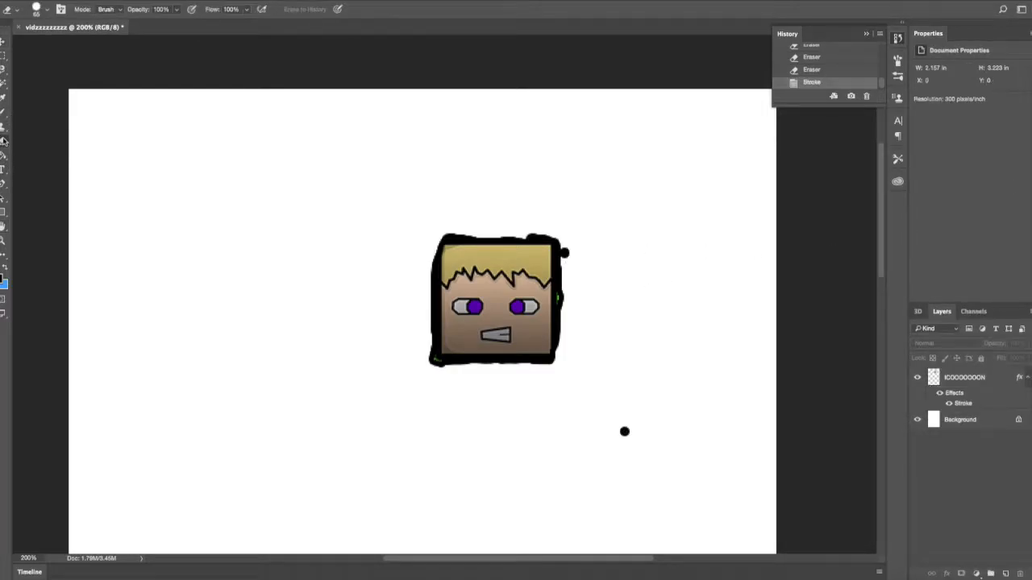
pyautogui.click(563, 263)
pyautogui.click(586, 185)
# Step: Erase the stray black dots outside the face from its layer with the Magic Eraser
pyautogui.rightClick(2, 143)
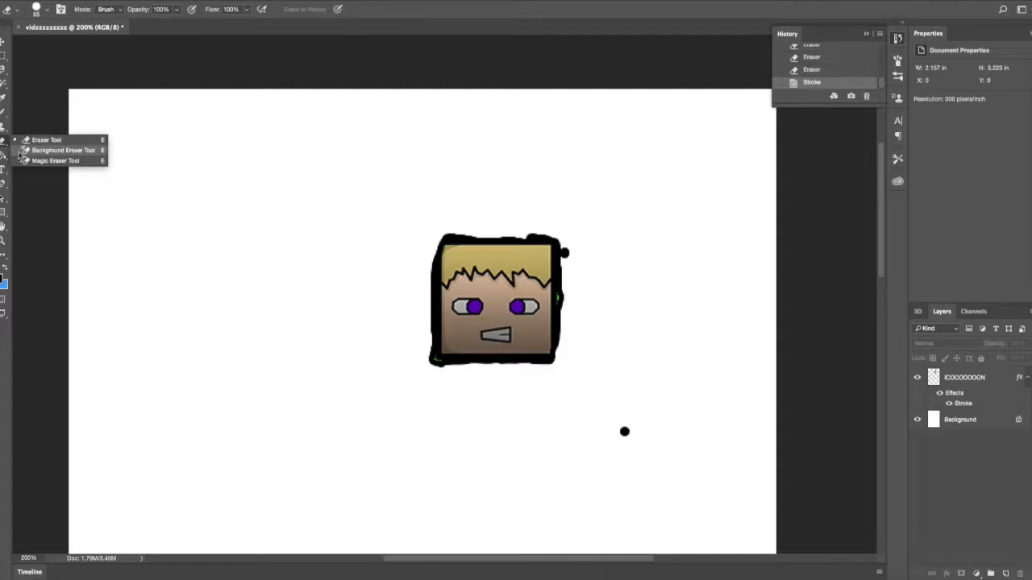
pyautogui.click(54, 161)
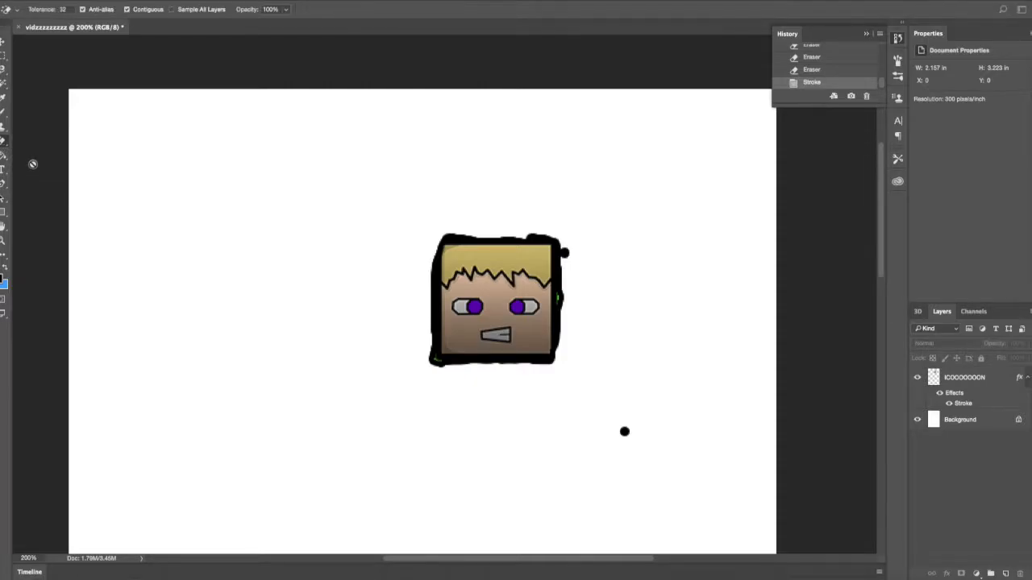
pyautogui.click(623, 433)
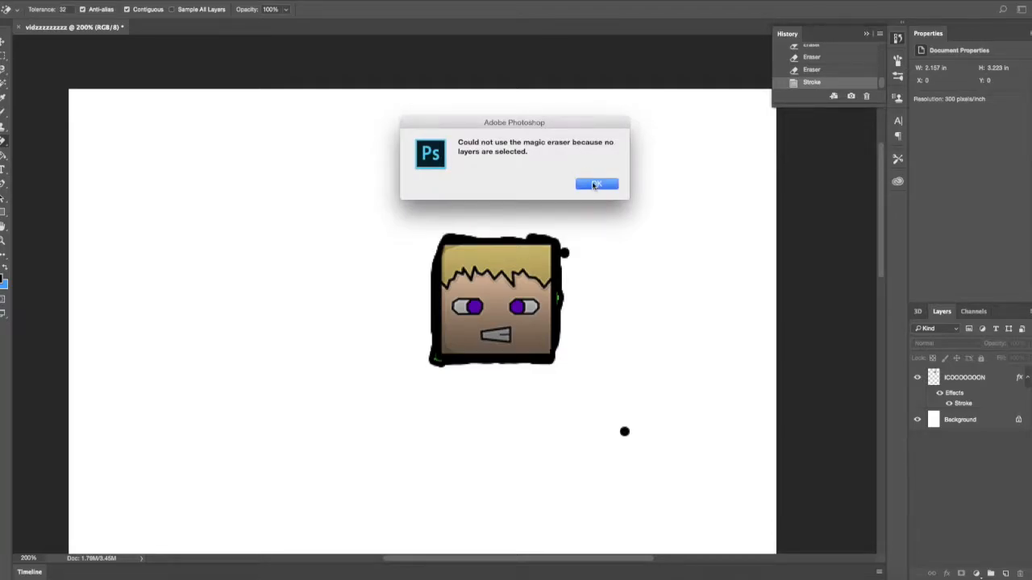
pyautogui.click(595, 184)
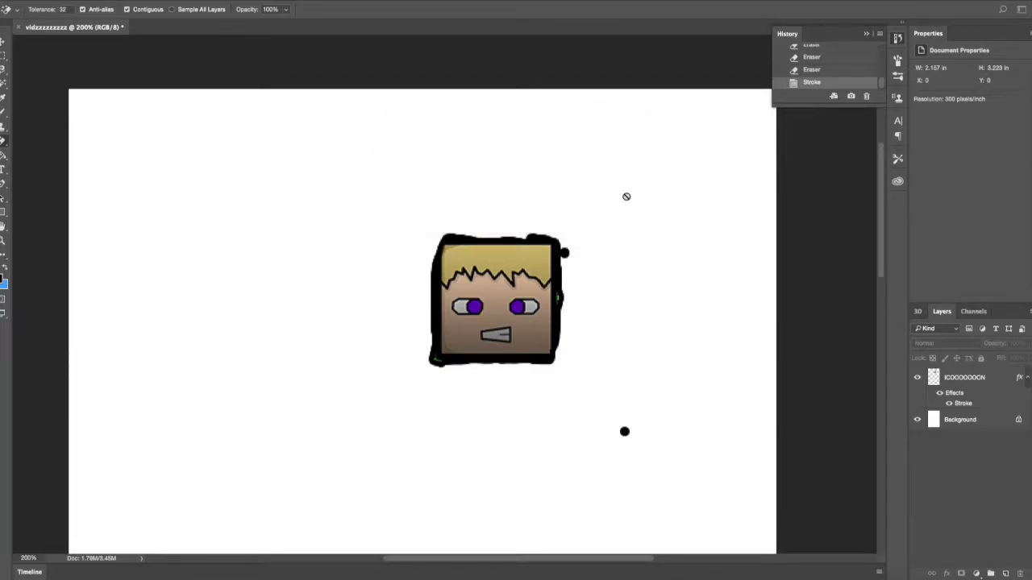
pyautogui.click(992, 382)
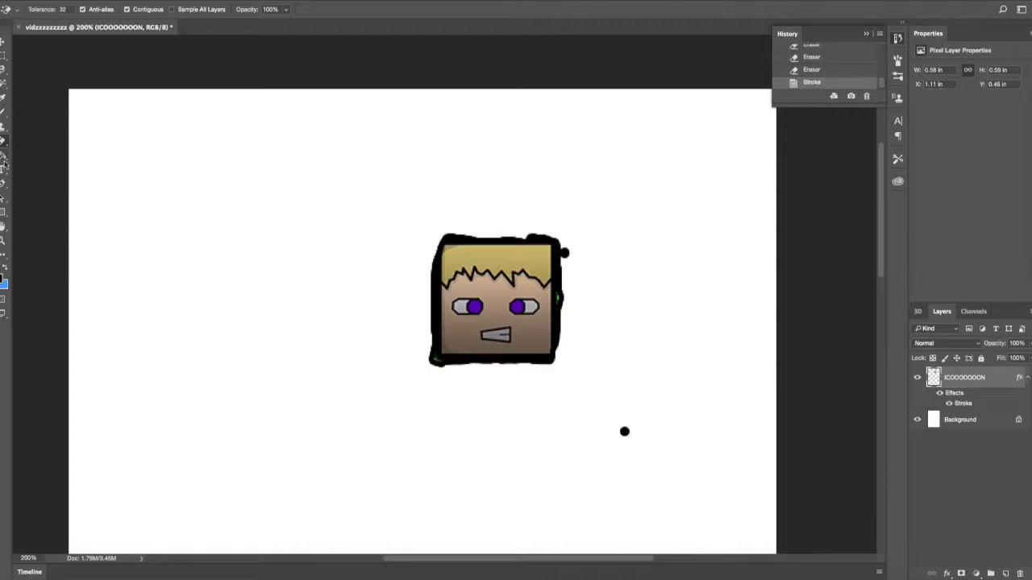
pyautogui.click(563, 252)
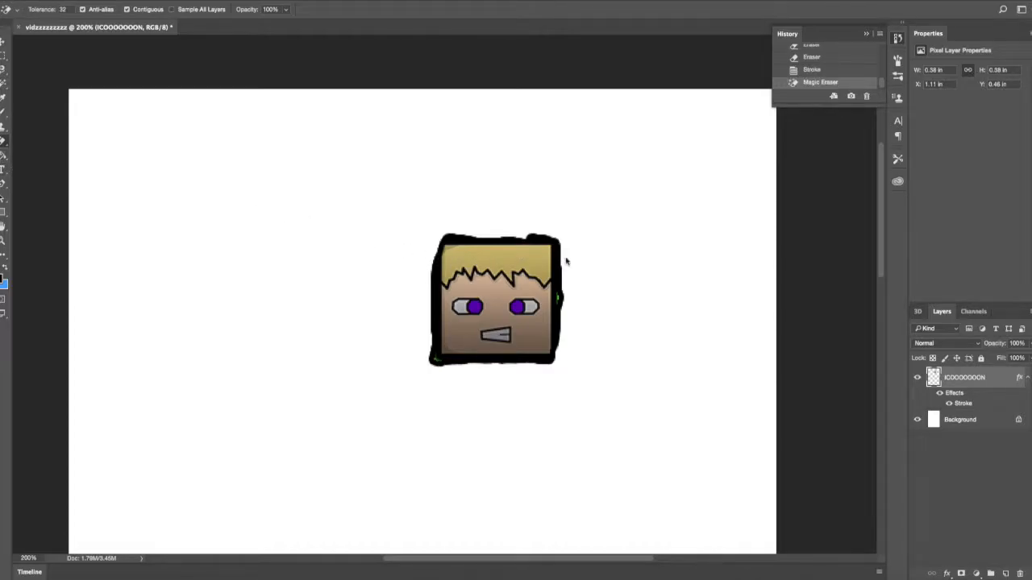
# Step: Erase the purple irises of both eyes with the Magic Eraser
pyautogui.click(519, 304)
pyautogui.click(474, 306)
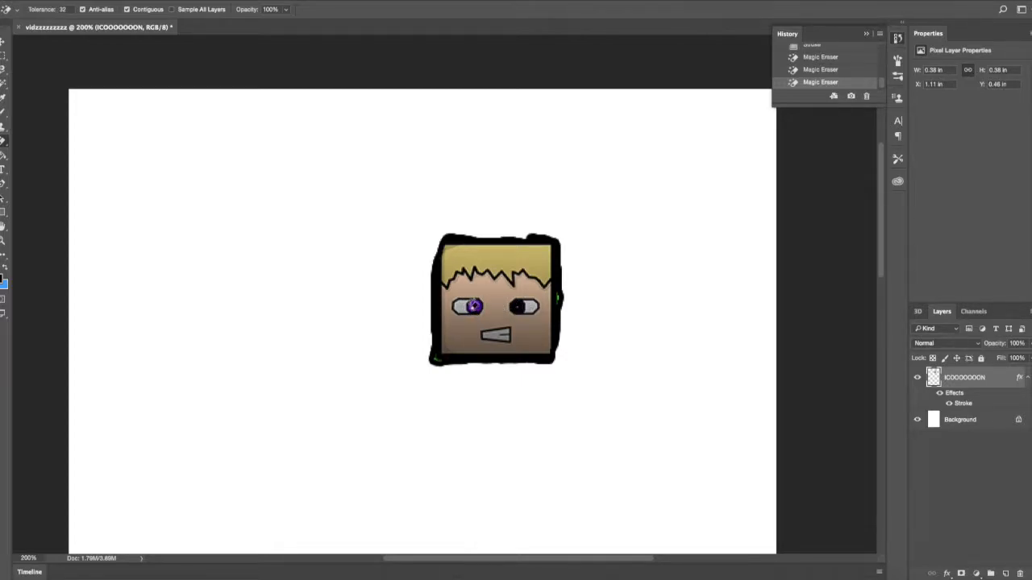
pyautogui.click(475, 308)
# Step: Fill the character's blond hair with a vivid blue using the Paint Bucket
pyautogui.click(4, 153)
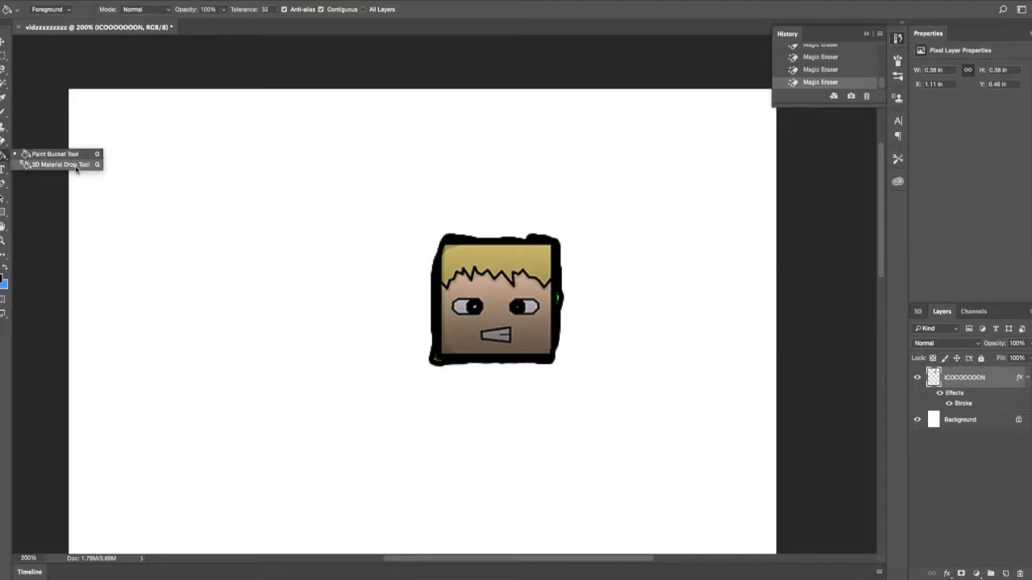
pyautogui.click(74, 155)
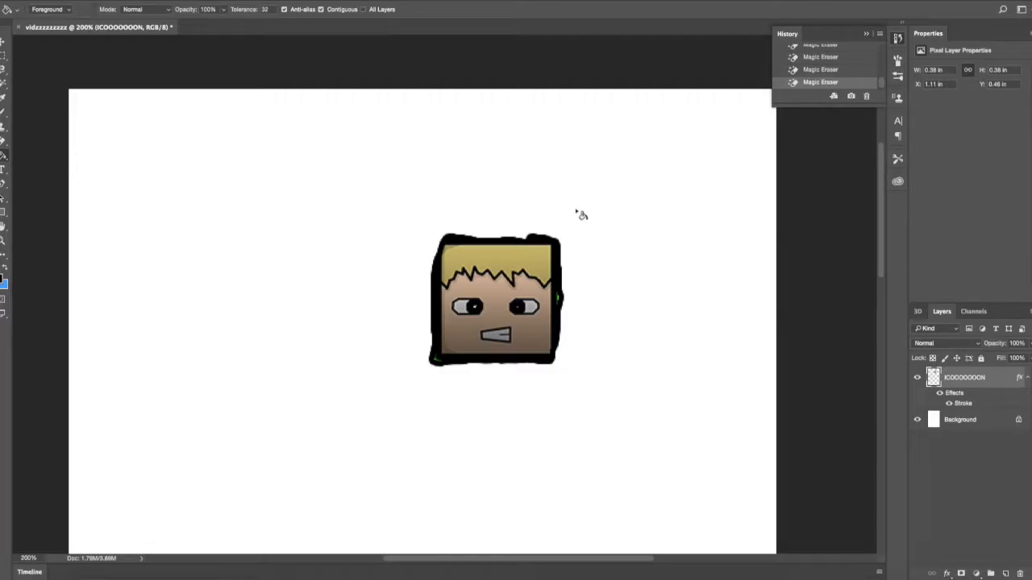
pyautogui.click(3, 279)
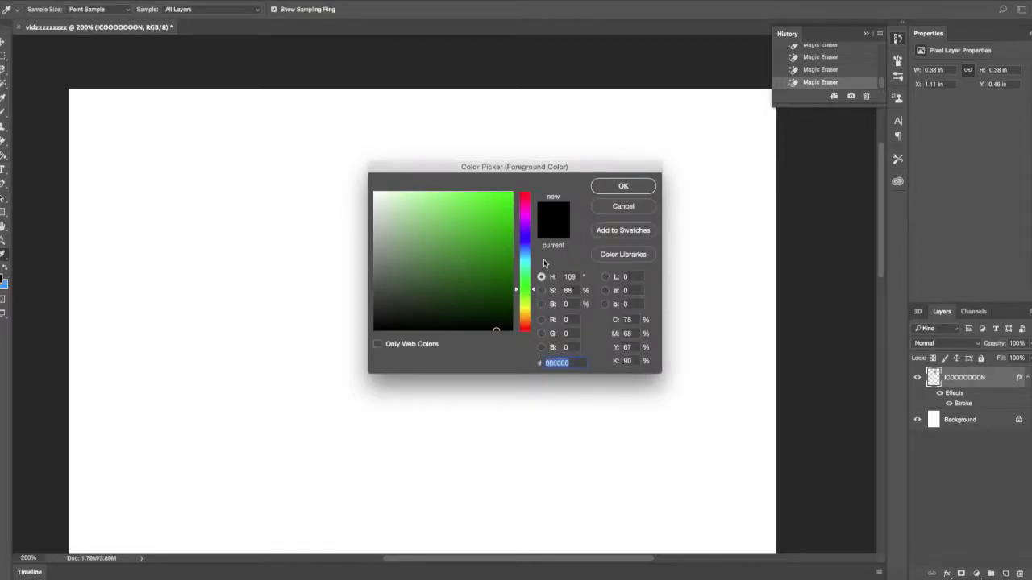
pyautogui.moveTo(527, 255); pyautogui.dragTo(511, 165)
pyautogui.click(623, 186)
pyautogui.click(501, 262)
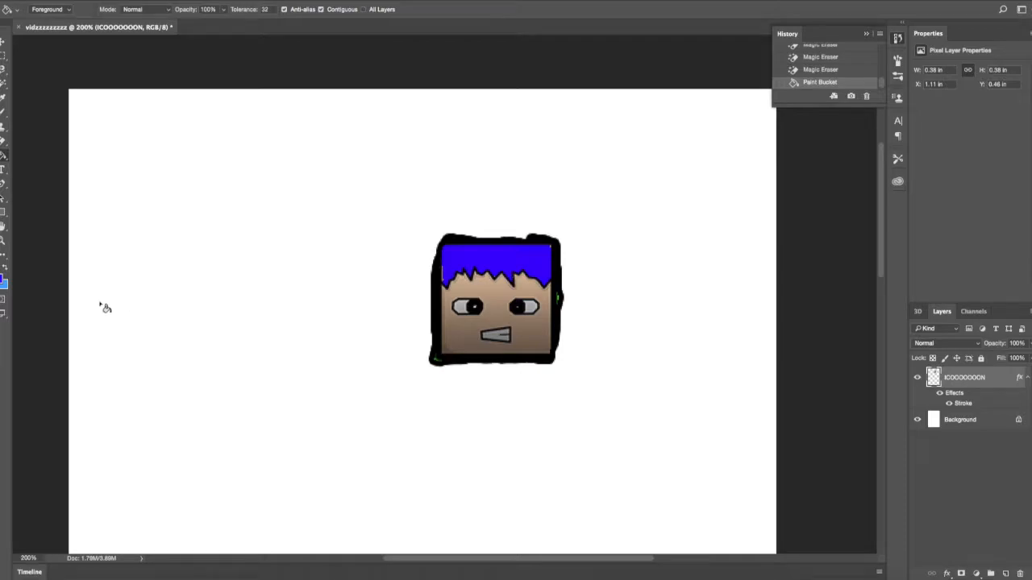
# Step: Fill the character's teeth with pale yellow #f1f2ae using the Paint Bucket
pyautogui.click(4, 281)
pyautogui.moveTo(524, 286); pyautogui.dragTo(411, 198)
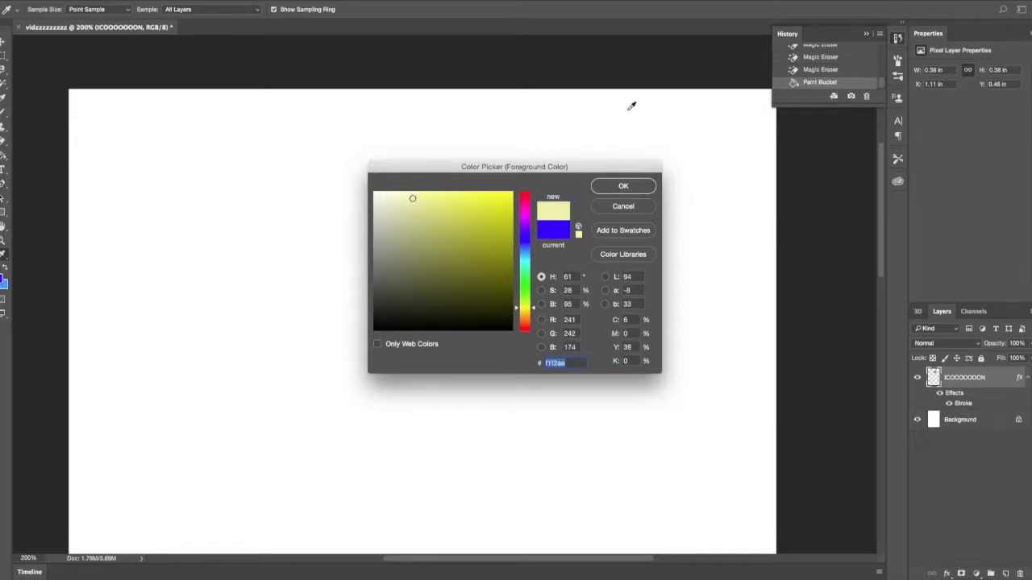
pyautogui.click(650, 188)
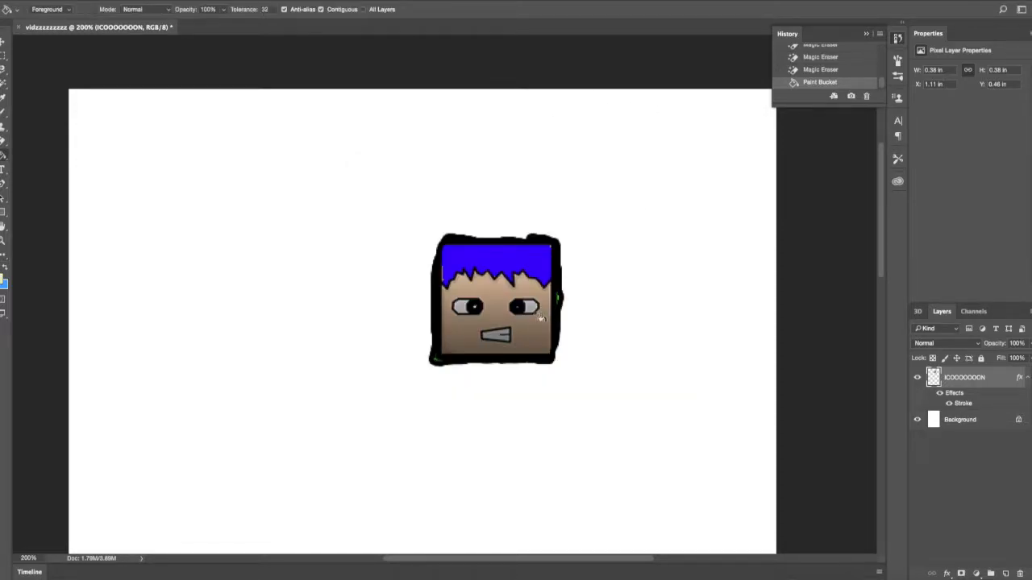
pyautogui.click(504, 341)
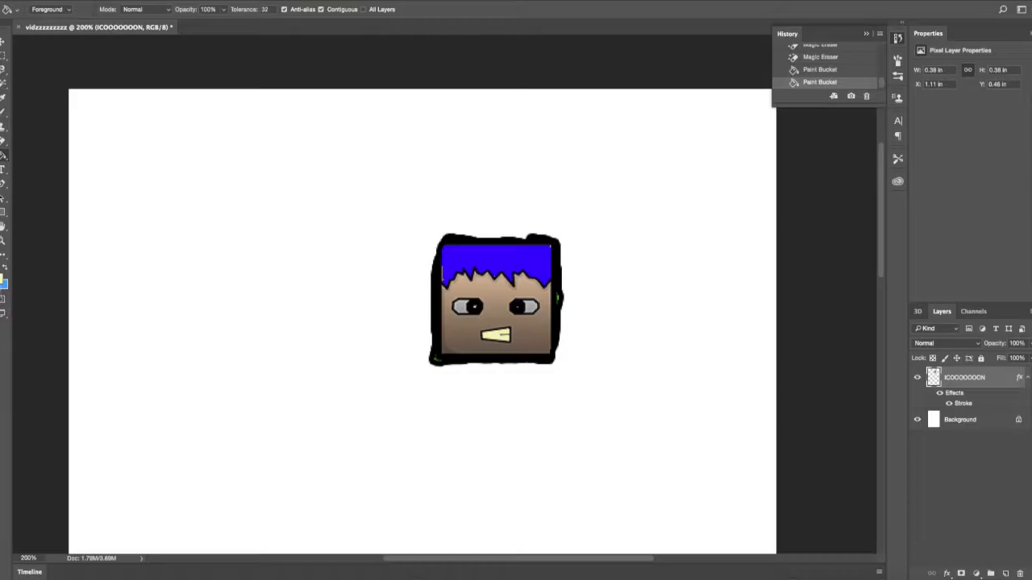
# Step: Fill the irises of both eyes with bright red using the Paint Bucket
pyautogui.click(3, 279)
pyautogui.moveTo(436, 287); pyautogui.dragTo(488, 242)
pyautogui.moveTo(521, 204)
pyautogui.mouseDown()
pyautogui.moveTo(524, 192)
pyautogui.moveTo(511, 193)
pyautogui.mouseUp()
pyautogui.click(623, 186)
pyautogui.click(520, 307)
pyautogui.click(474, 308)
# Step: Add a Drop Shadow to the face layer with 191 px distance, 39% spread and 68 px size
pyautogui.doubleClick(990, 380)
pyautogui.moveTo(651, 148)
pyautogui.mouseDown()
pyautogui.moveTo(913, 86)
pyautogui.moveTo(994, 34)
pyautogui.mouseUp()
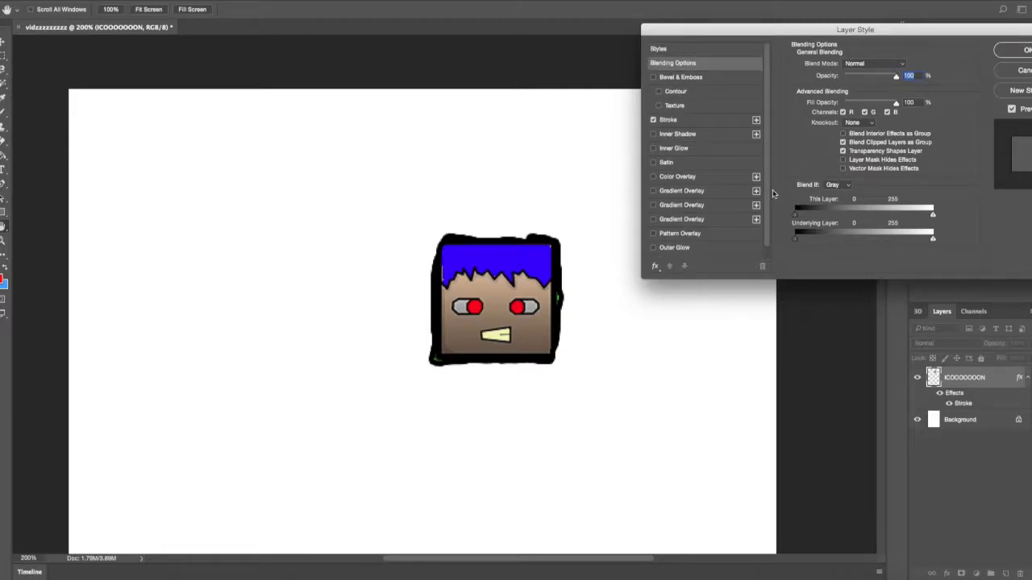
pyautogui.scroll(-1, 772, 189)
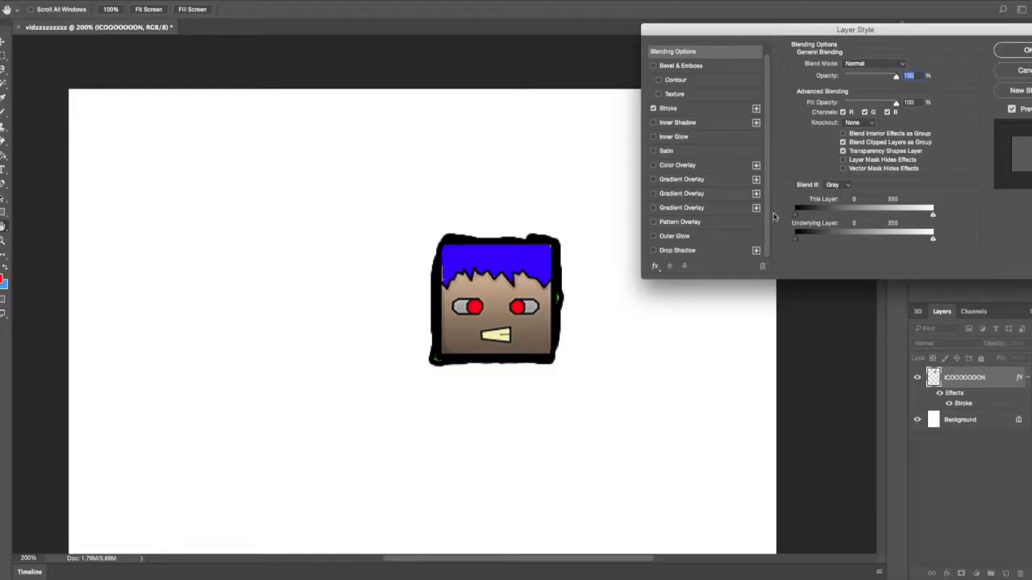
pyautogui.click(717, 252)
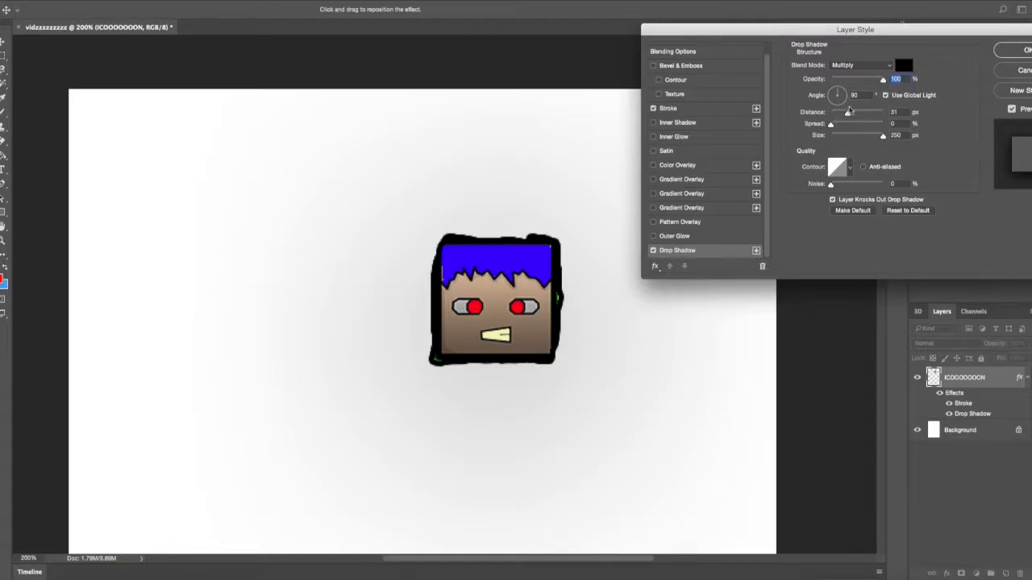
pyautogui.moveTo(847, 113); pyautogui.dragTo(876, 119)
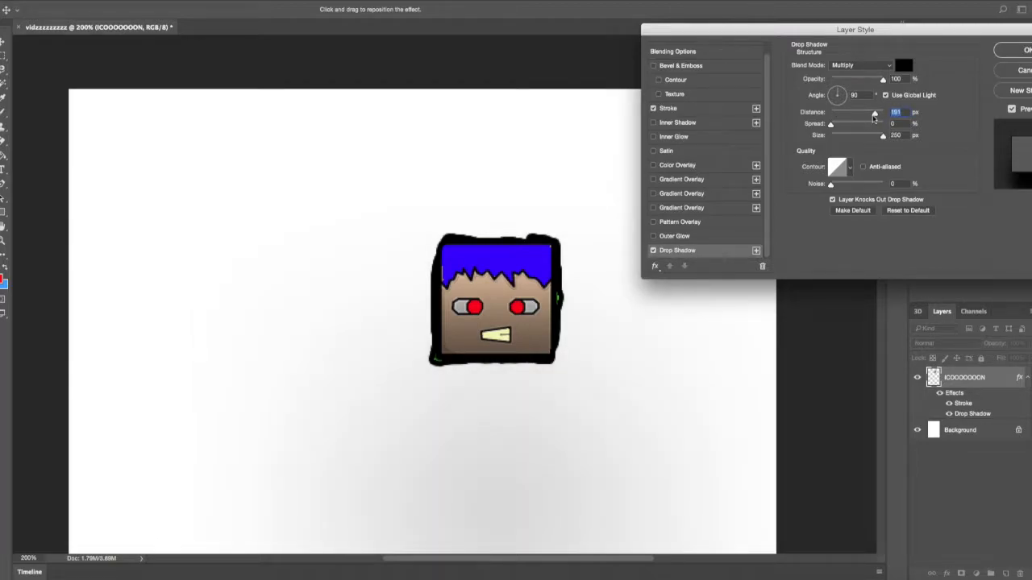
pyautogui.moveTo(831, 125); pyautogui.dragTo(849, 138)
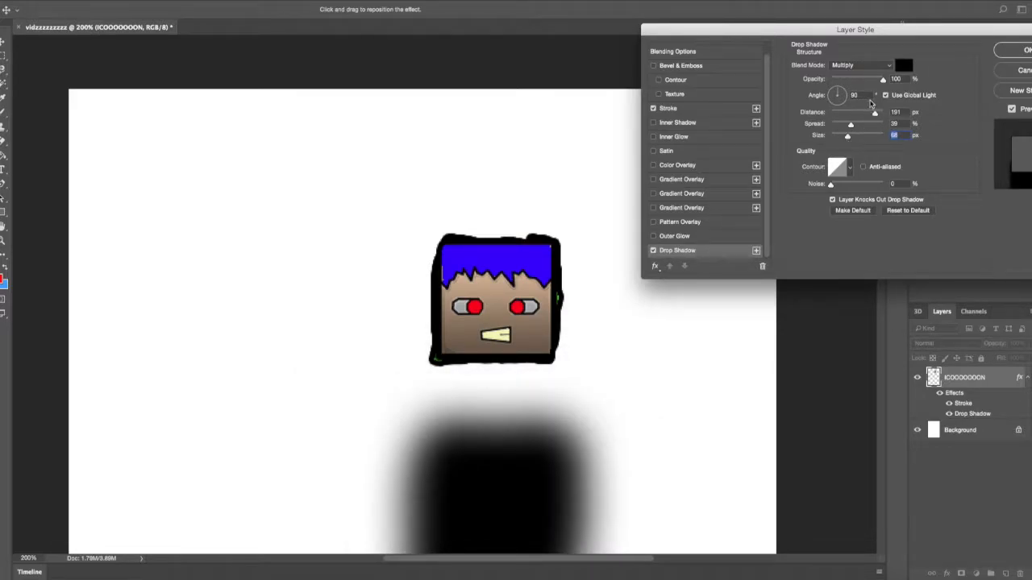
# Step: Set the drop shadow's opacity to 35% and move it close around the face, with 7 px distance and a -138° angle
pyautogui.moveTo(882, 80); pyautogui.dragTo(850, 82)
pyautogui.moveTo(583, 453); pyautogui.dragTo(631, 212)
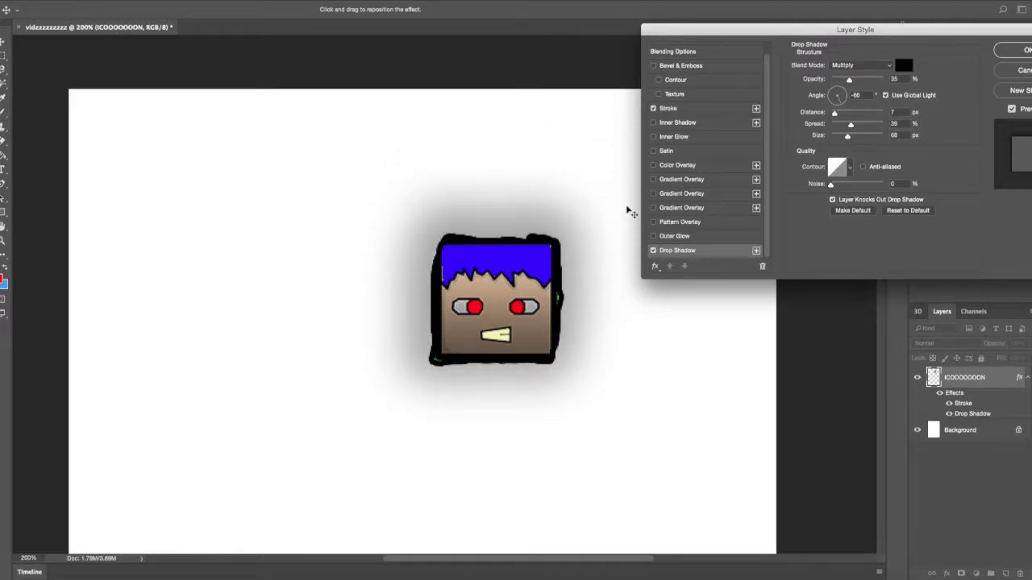
pyautogui.moveTo(552, 254); pyautogui.dragTo(548, 267)
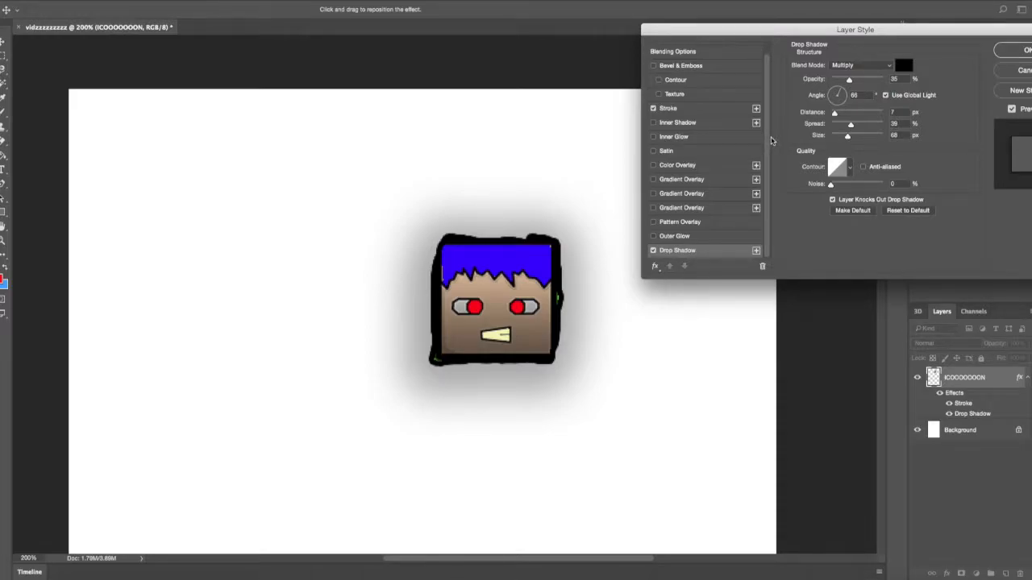
pyautogui.moveTo(834, 90); pyautogui.dragTo(828, 113)
pyautogui.moveTo(745, 196)
pyautogui.mouseDown()
pyautogui.moveTo(738, 208)
pyautogui.moveTo(729, 184)
pyautogui.moveTo(749, 190)
pyautogui.mouseUp()
pyautogui.moveTo(754, 191); pyautogui.dragTo(746, 177)
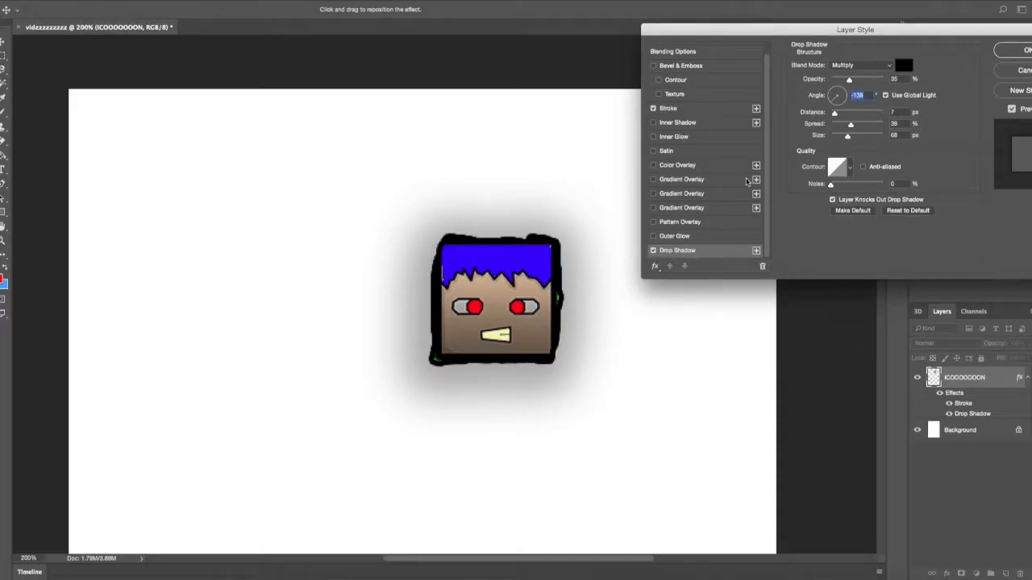
# Step: Add a Gradient Overlay at 25% opacity to the face layer, try several presets and apply the violet-green-orange one
pyautogui.click(721, 178)
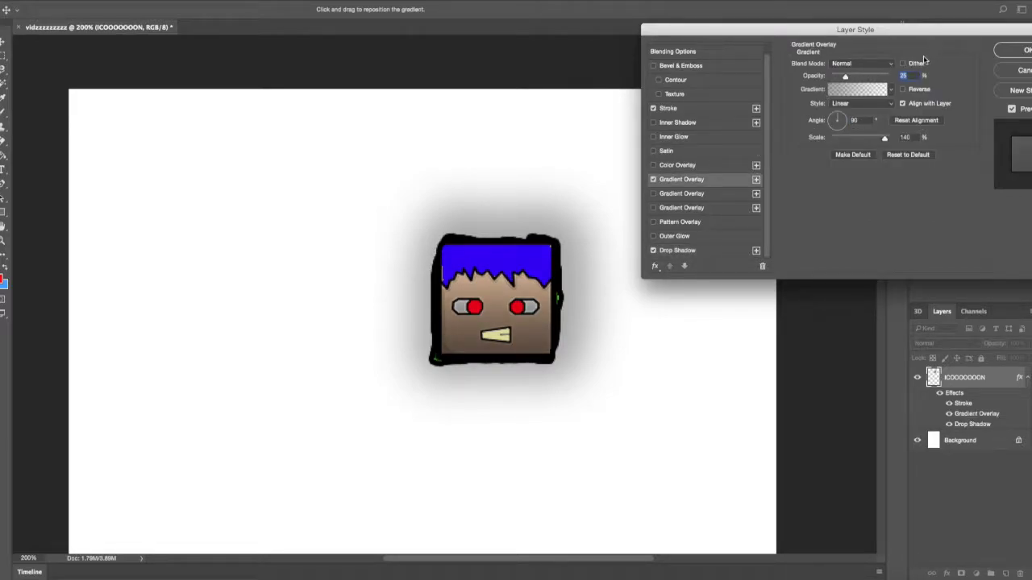
pyautogui.click(889, 92)
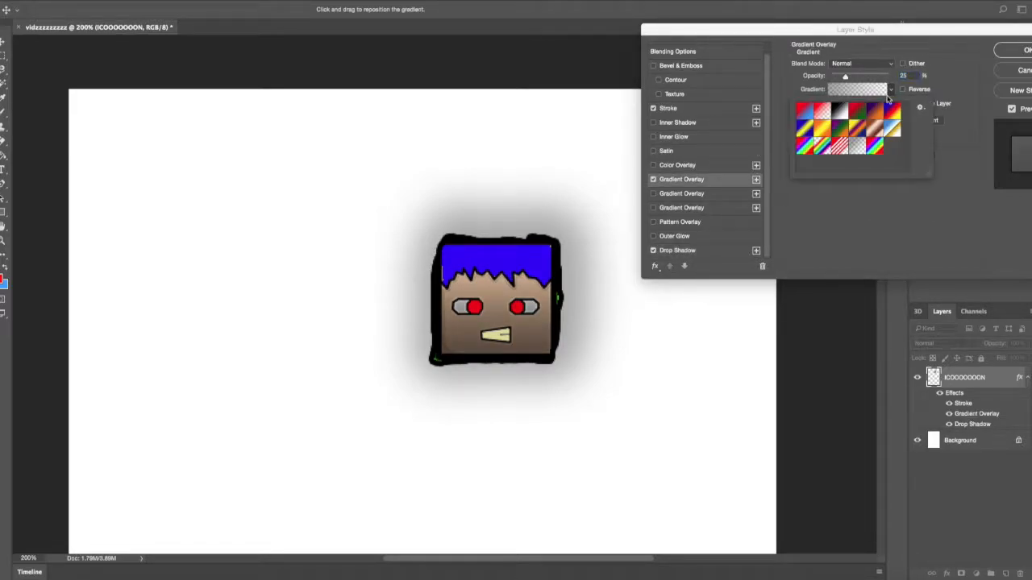
pyautogui.click(823, 110)
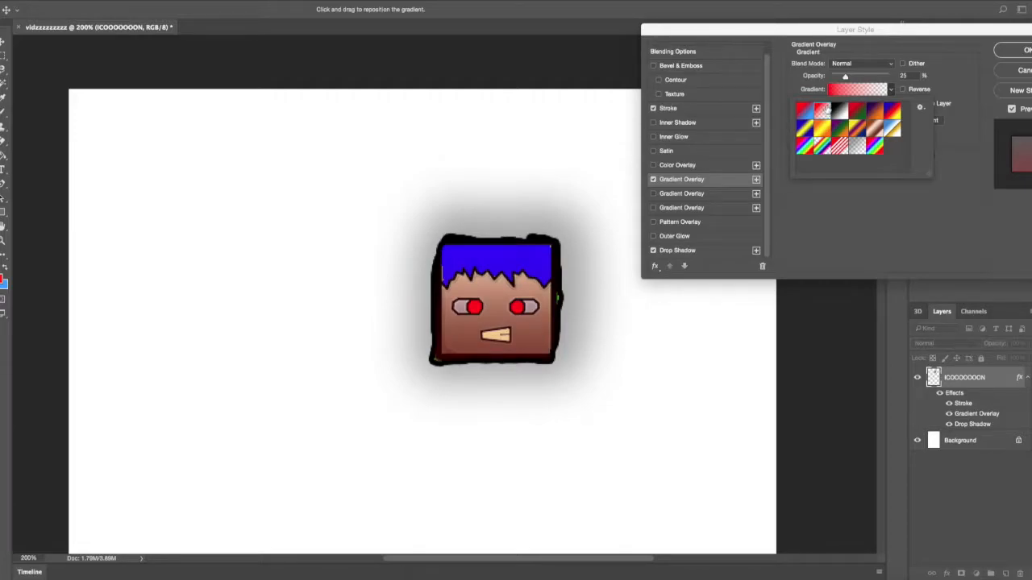
pyautogui.click(838, 144)
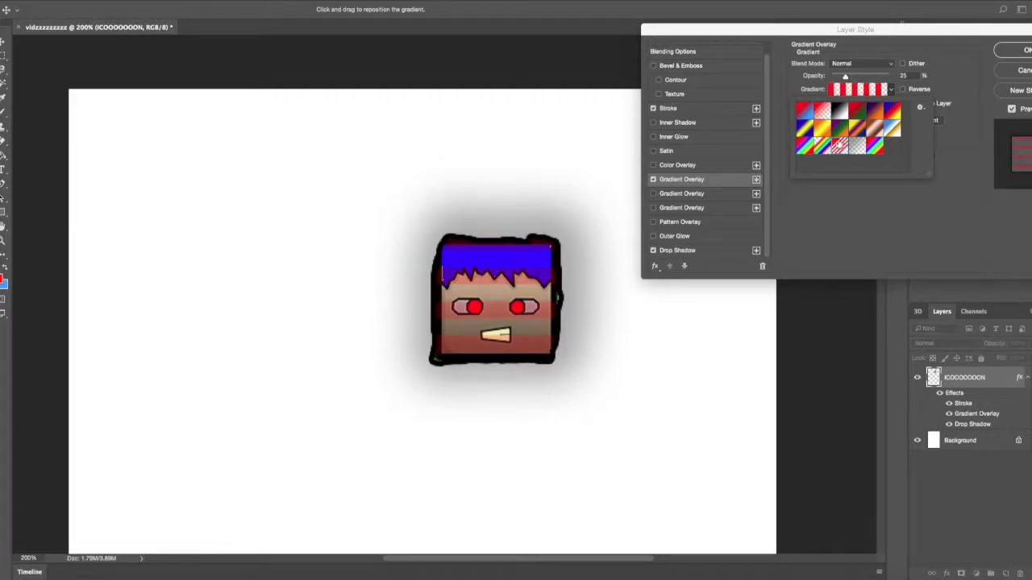
pyautogui.click(838, 129)
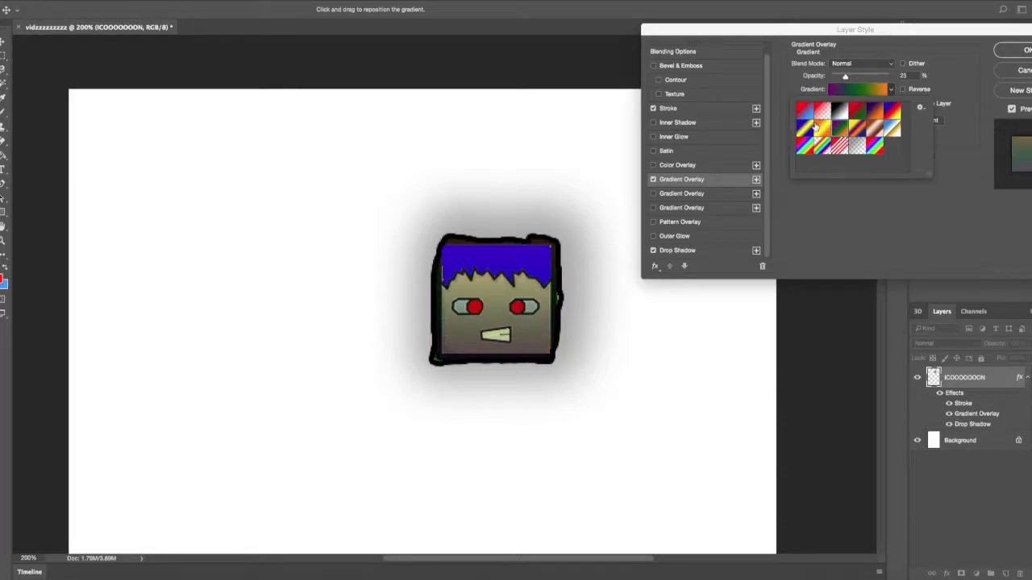
pyautogui.click(1022, 49)
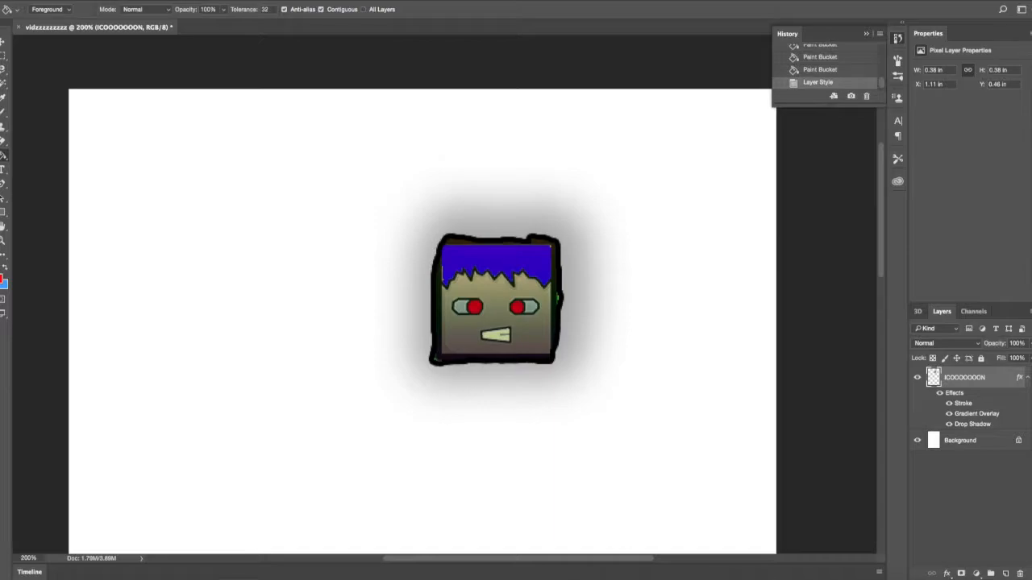
pyautogui.click(90, 0)
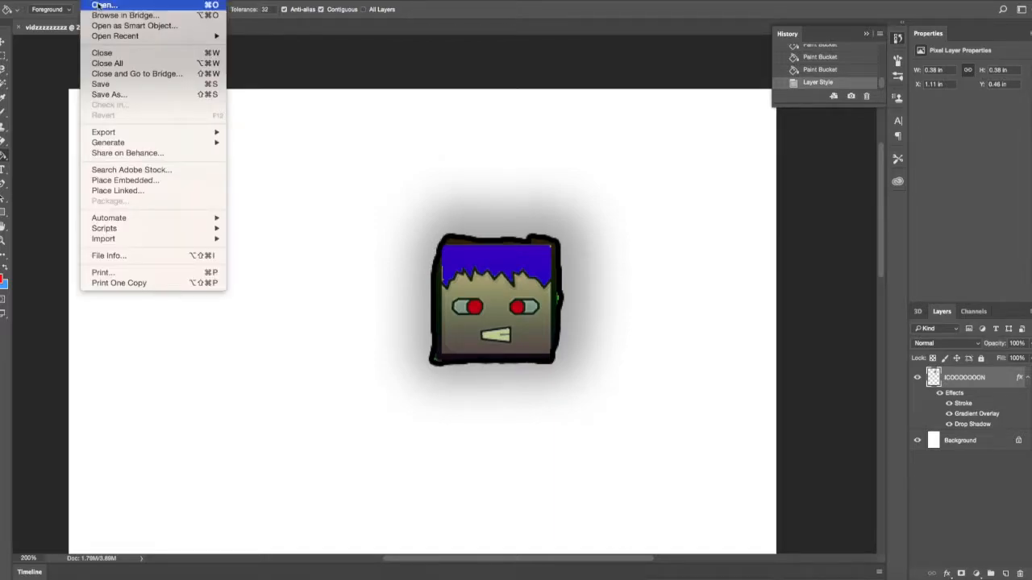
pyautogui.click(112, 84)
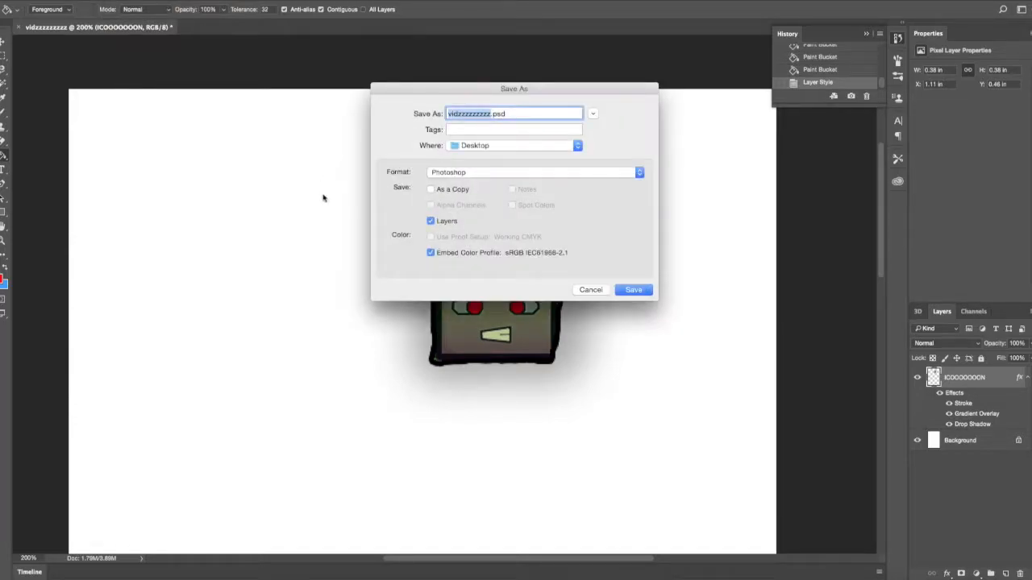
pyautogui.click(590, 290)
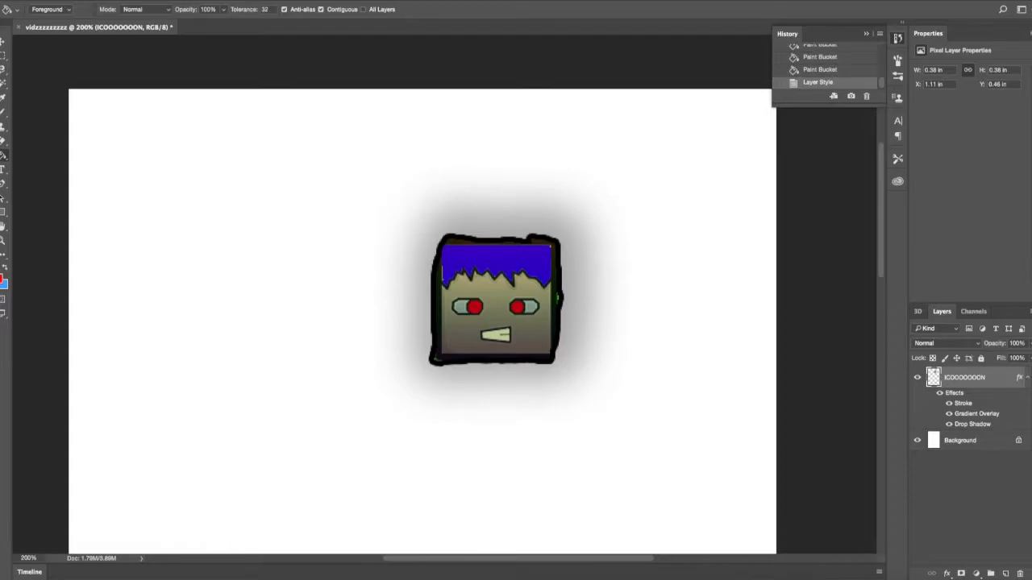
pyautogui.click(95, 0)
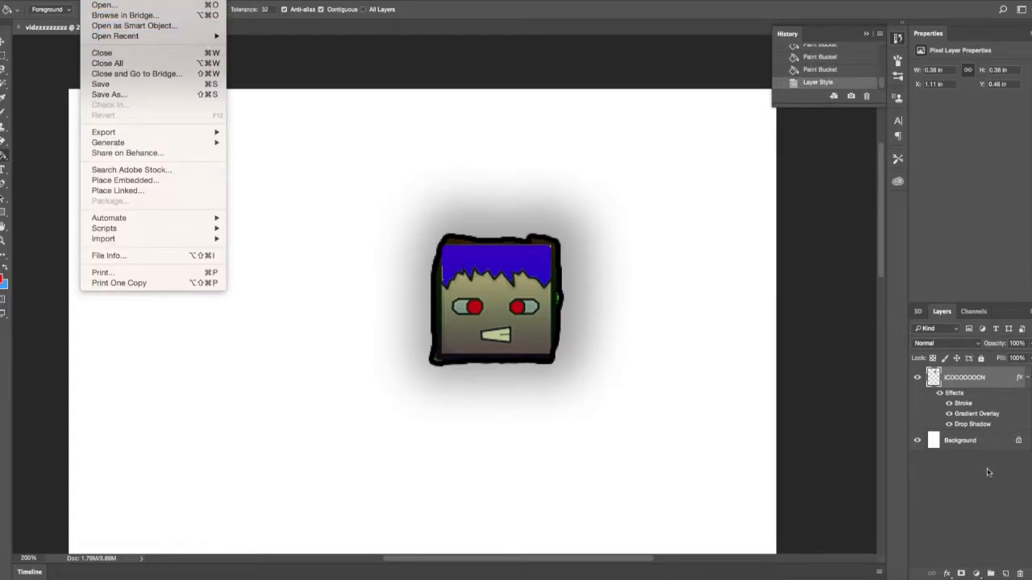
pyautogui.press('Escape')
# Step: Try deleting the Background layer beneath the face, and undo the deletion
pyautogui.click(999, 441)
pyautogui.press('Delete')
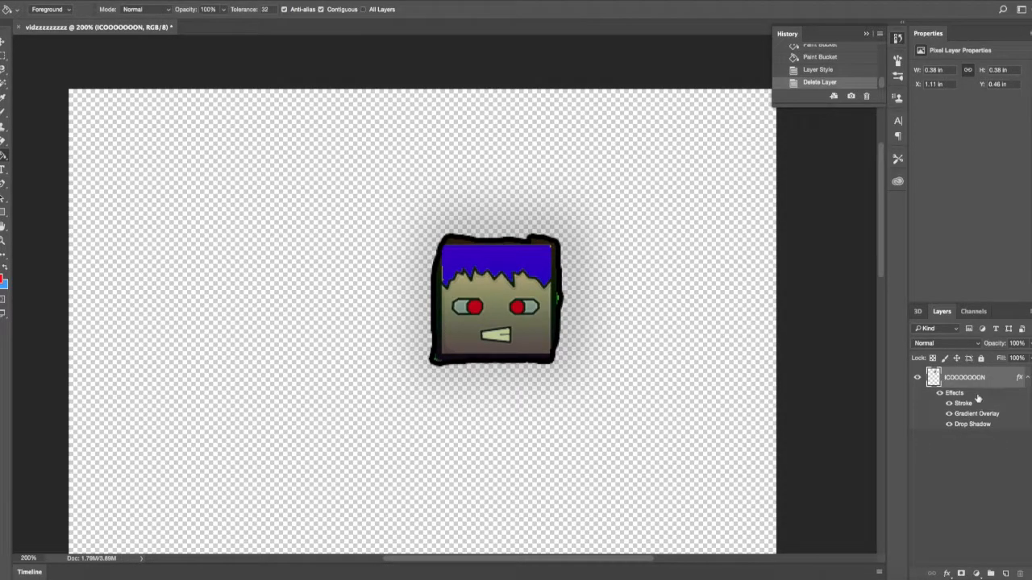
pyautogui.hotkey('ctrl', 'z')
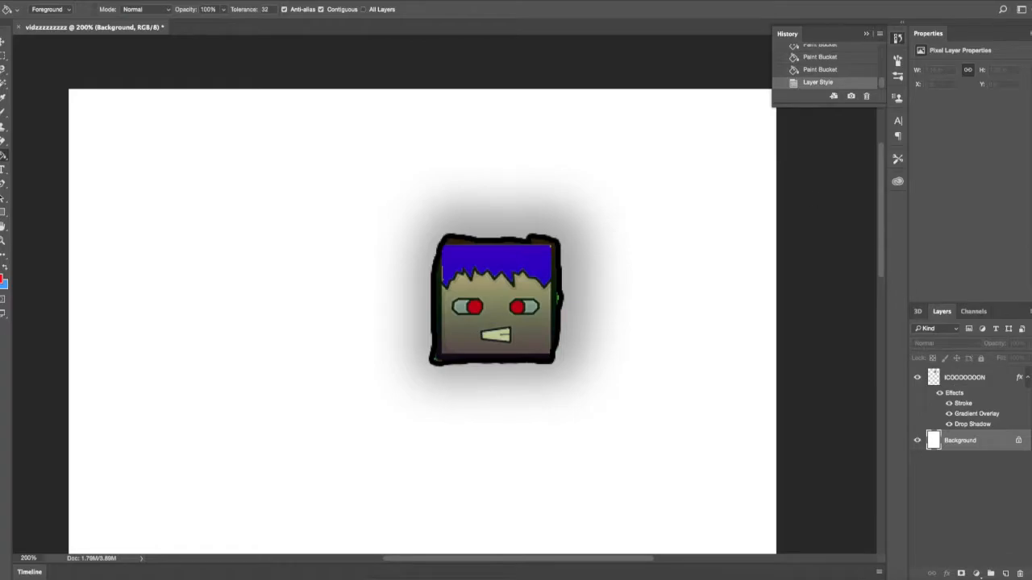
# Step: Save the document to the Desktop as a PNG with Smallest / Slow compression and no interlacing
pyautogui.click(101, 1)
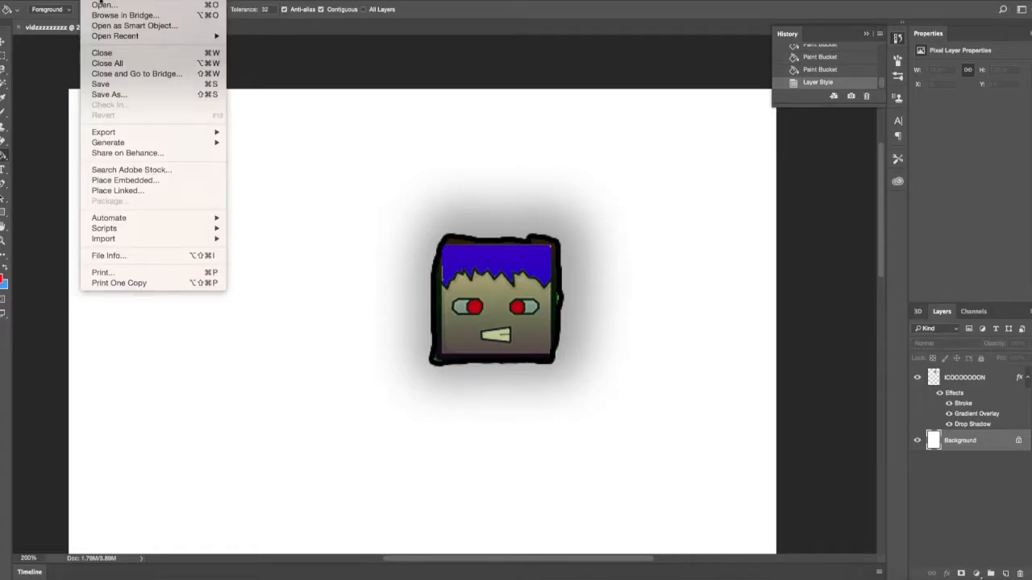
pyautogui.click(116, 94)
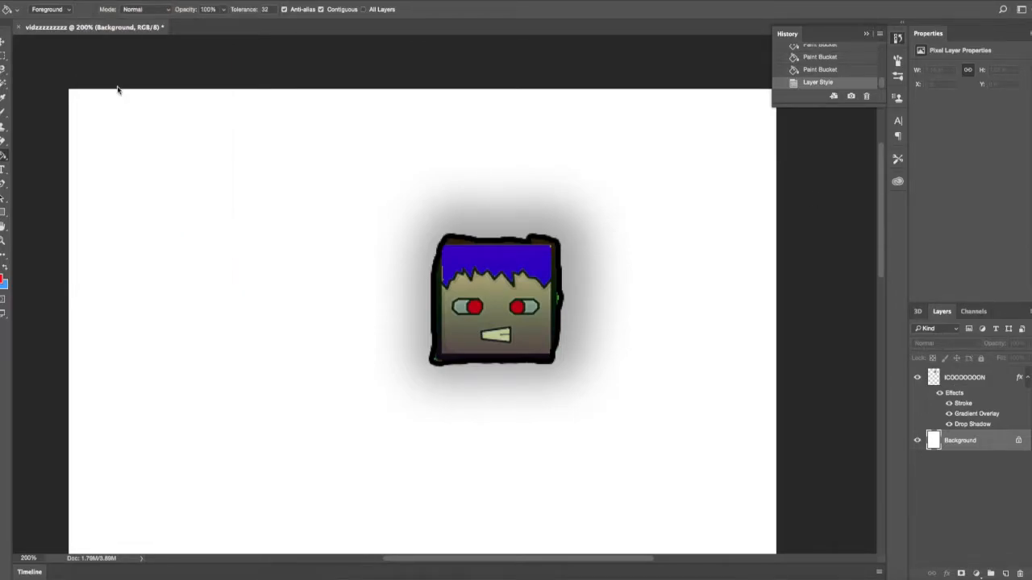
pyautogui.click(506, 175)
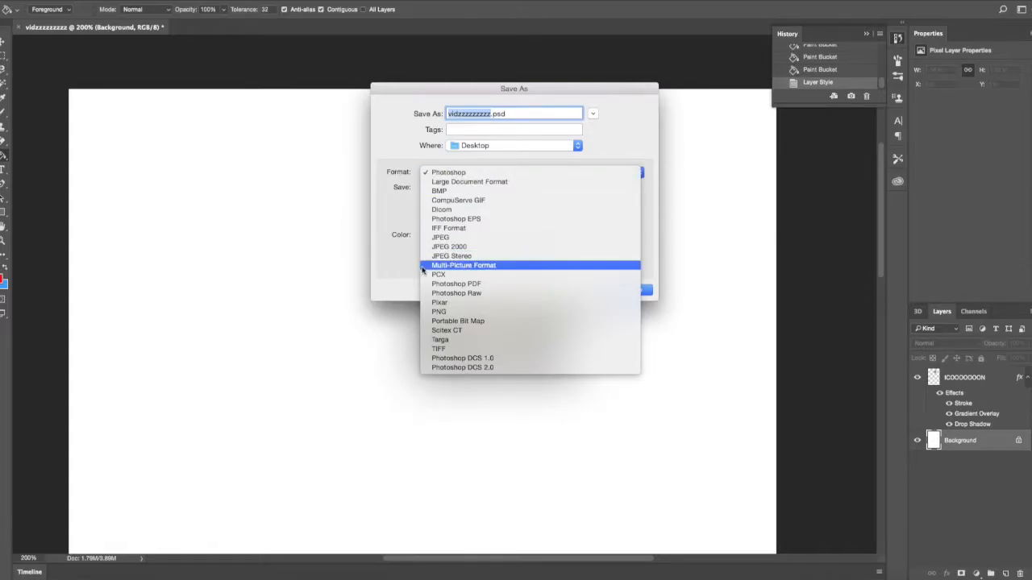
pyautogui.click(472, 311)
pyautogui.click(647, 291)
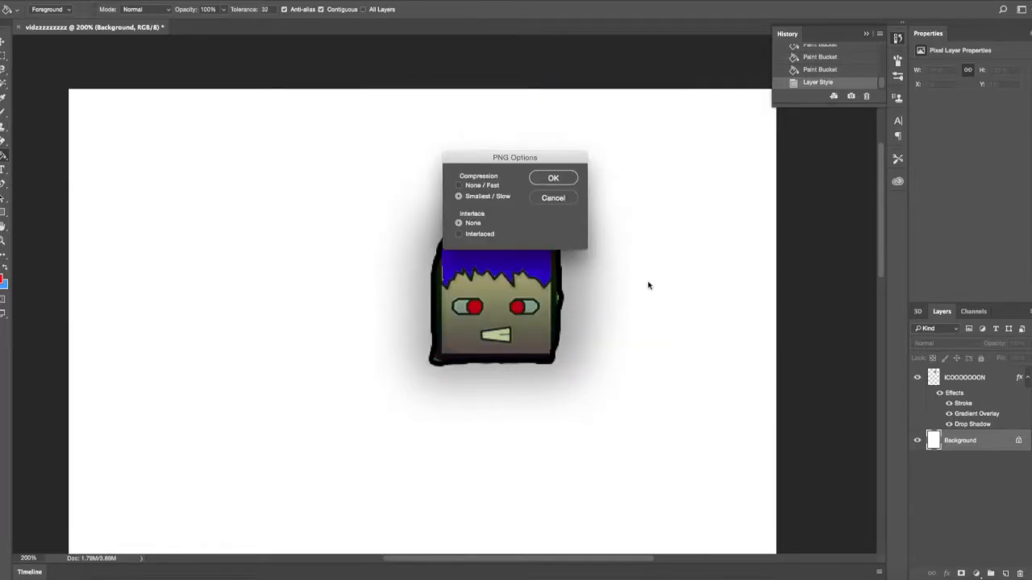
pyautogui.click(556, 180)
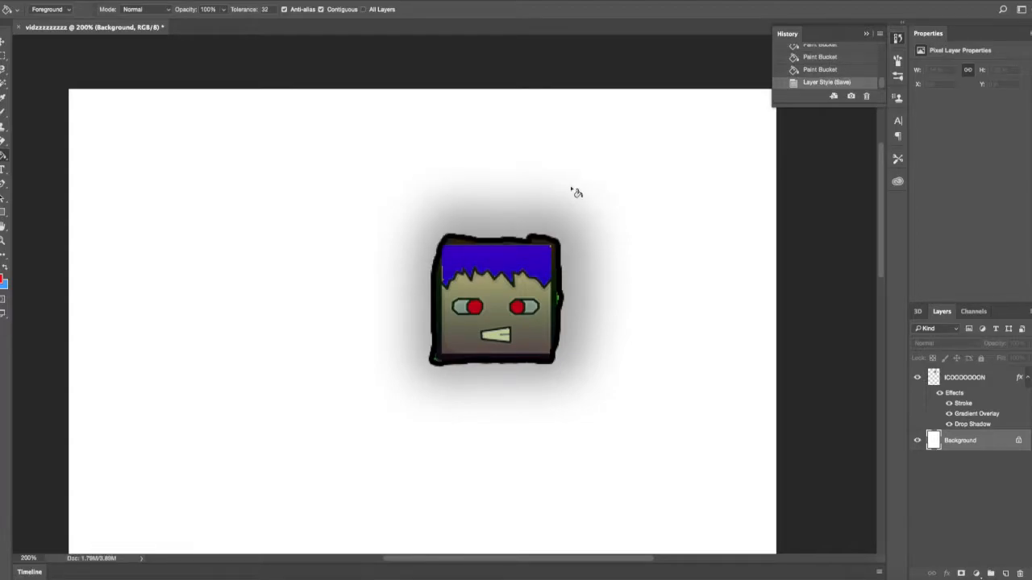
# Step: Set the Type tool's font to Avenir Next Condensed
pyautogui.click(4, 169)
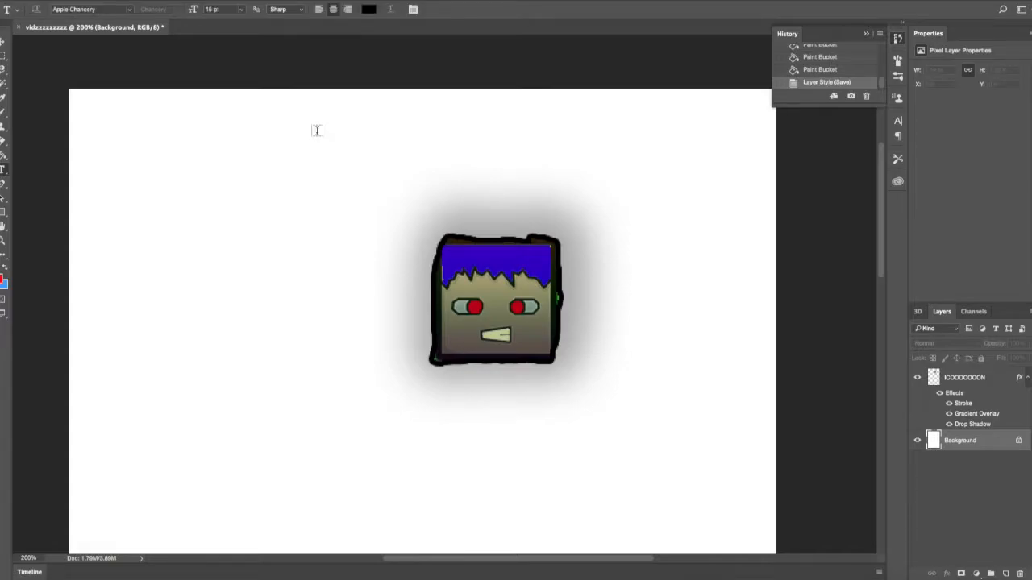
pyautogui.click(131, 14)
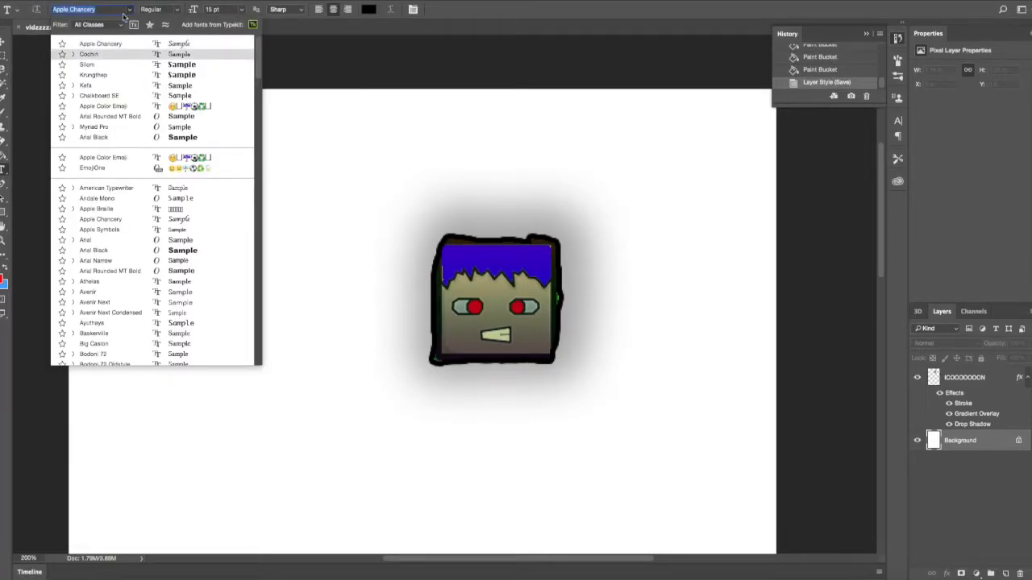
pyautogui.click(187, 313)
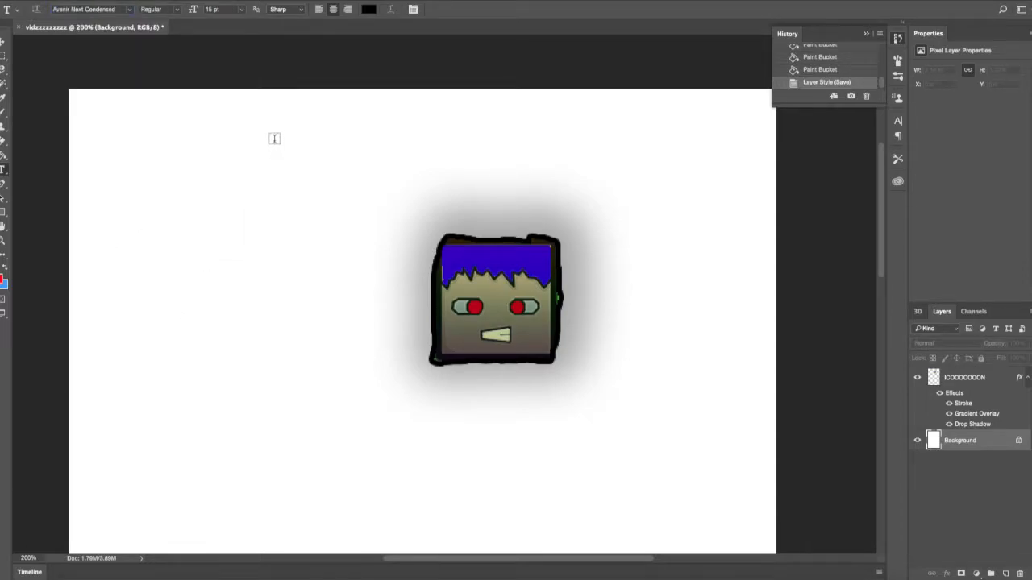
# Step: Draw a text box about 1.9 by 0.9 in around the face and enter "YEE" at 72 pt in black
pyautogui.moveTo(257, 103); pyautogui.dragTo(743, 210)
pyautogui.moveTo(182, 150); pyautogui.dragTo(50, 340)
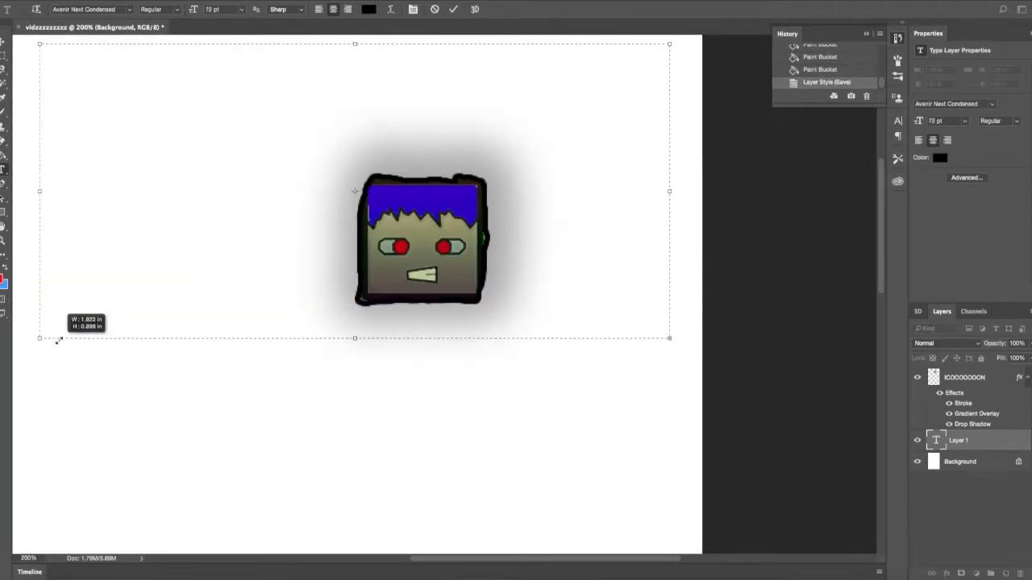
pyautogui.write('YE')
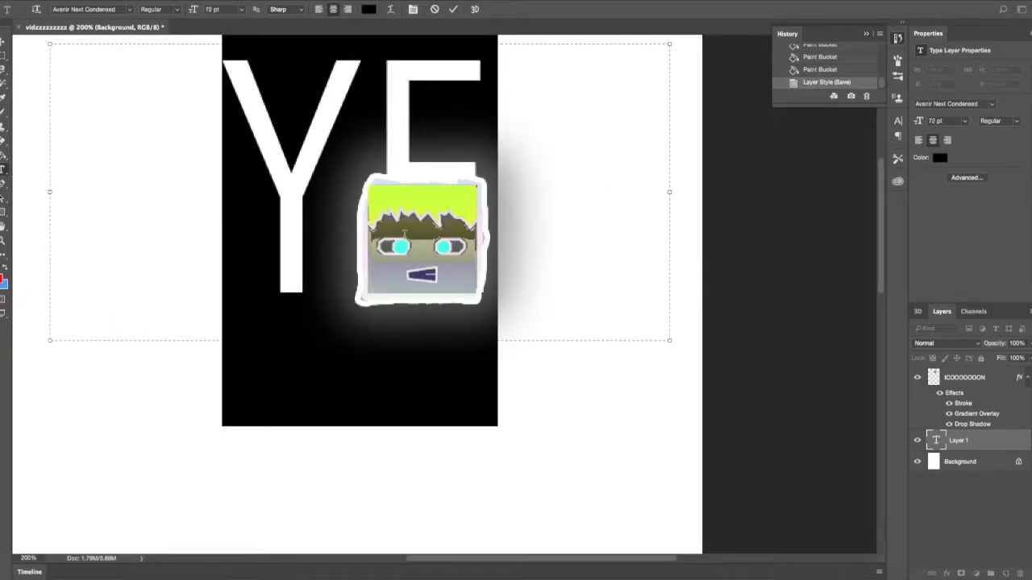
pyautogui.click(538, 294)
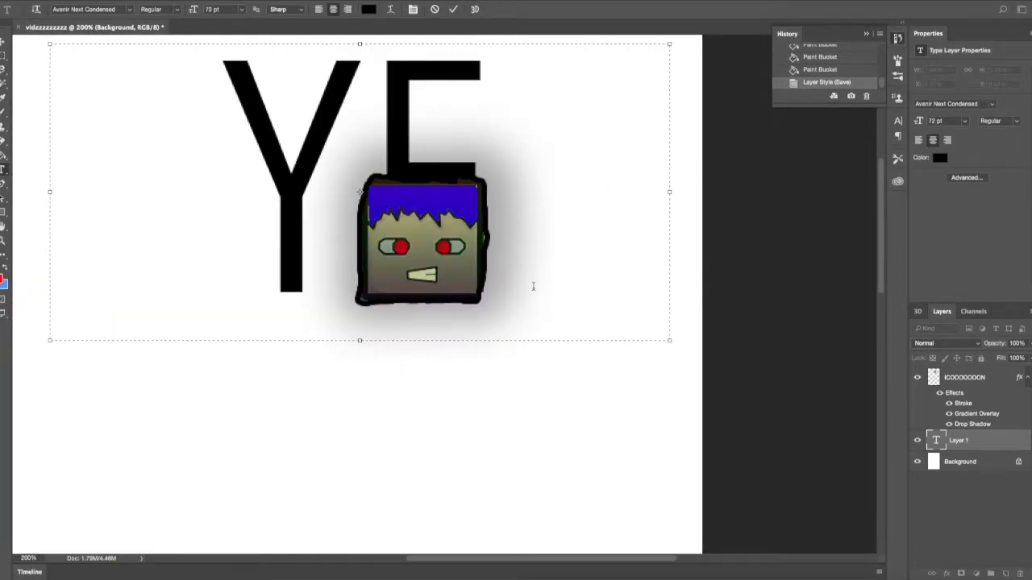
pyautogui.write('E')
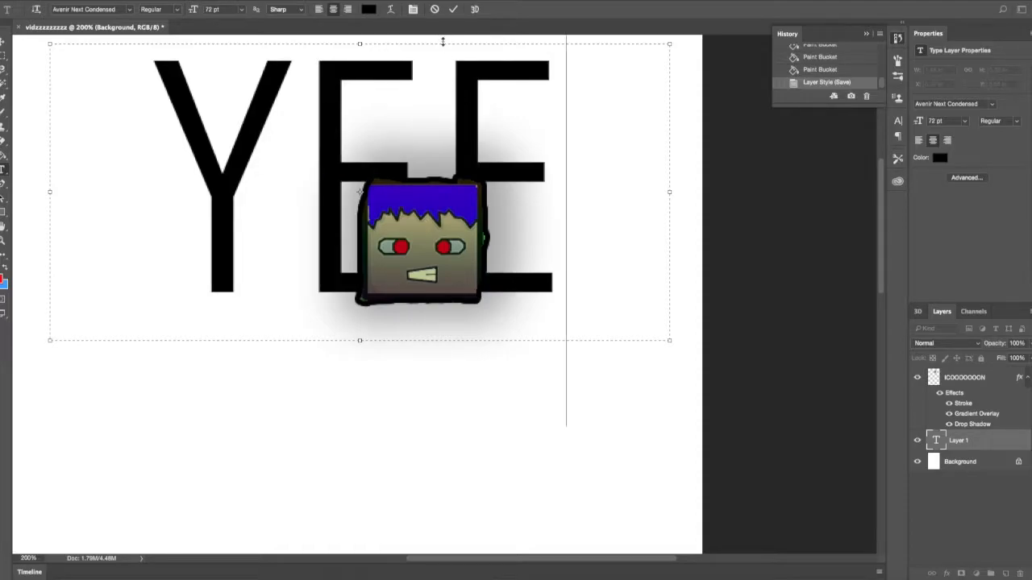
pyautogui.click(465, 117)
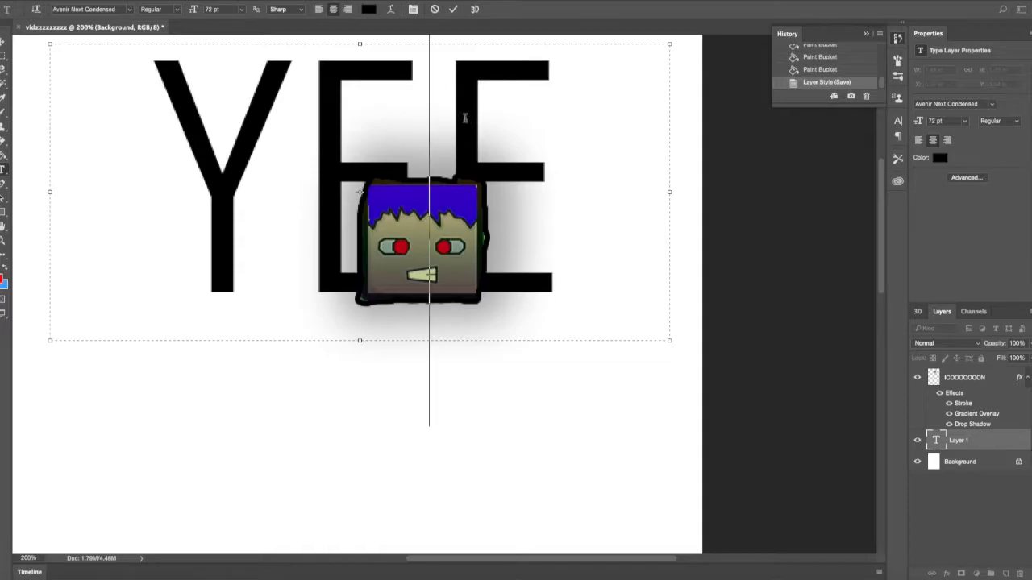
pyautogui.click(3, 40)
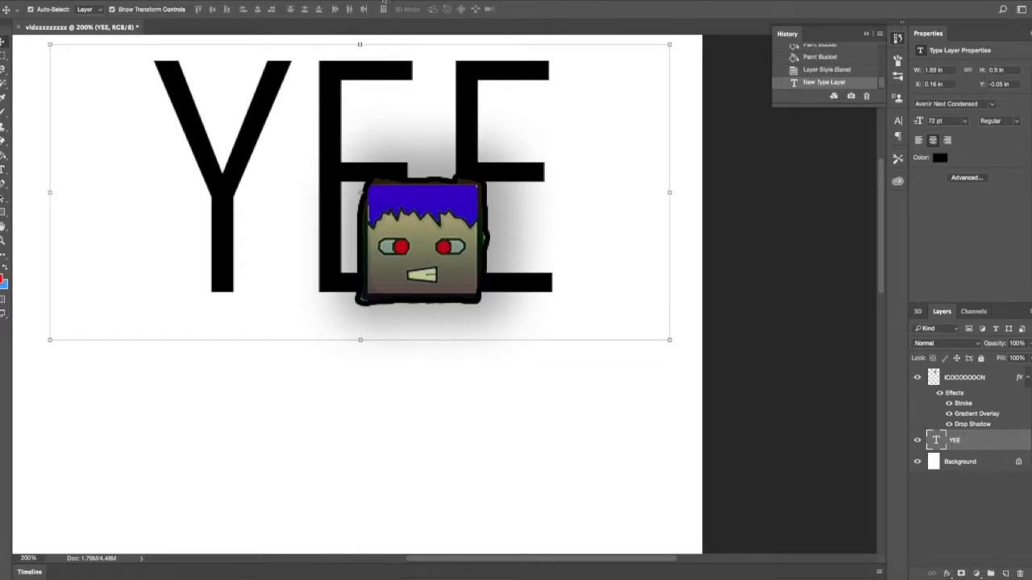
# Step: Convert the YEE text layer into a 3D extrusion
pyautogui.click(4, 170)
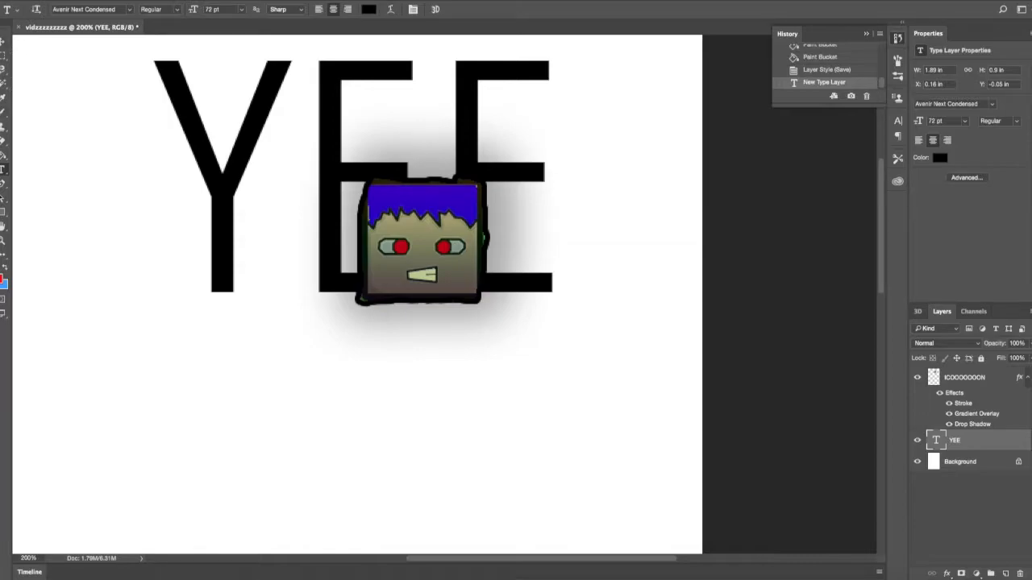
pyautogui.click(276, 101)
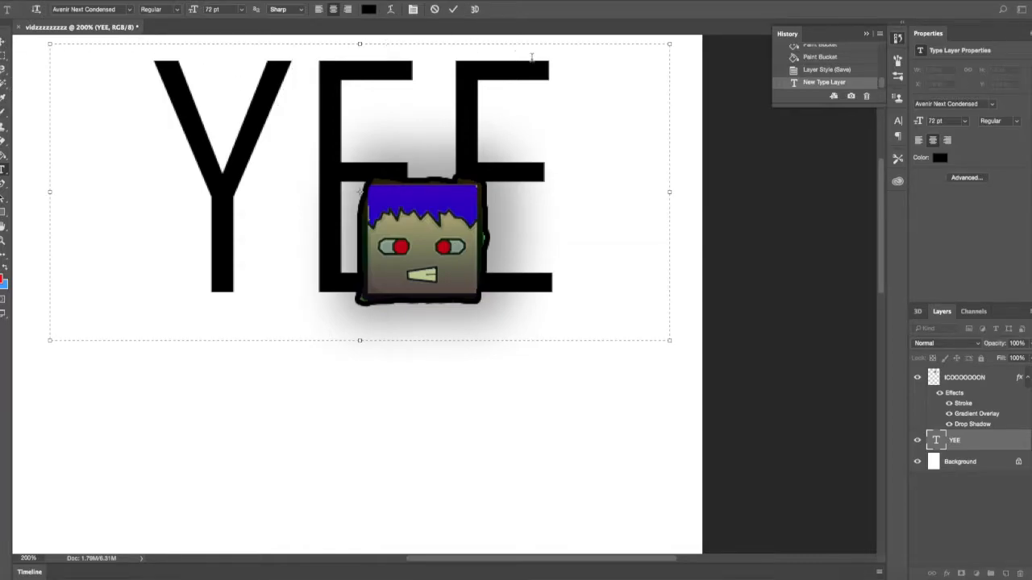
pyautogui.click(474, 10)
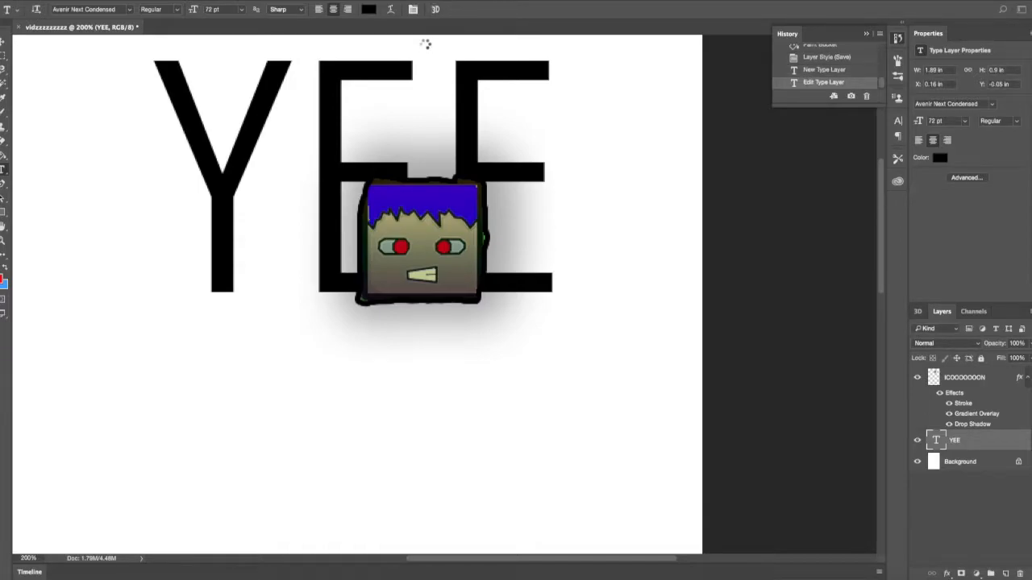
pyautogui.press('v')
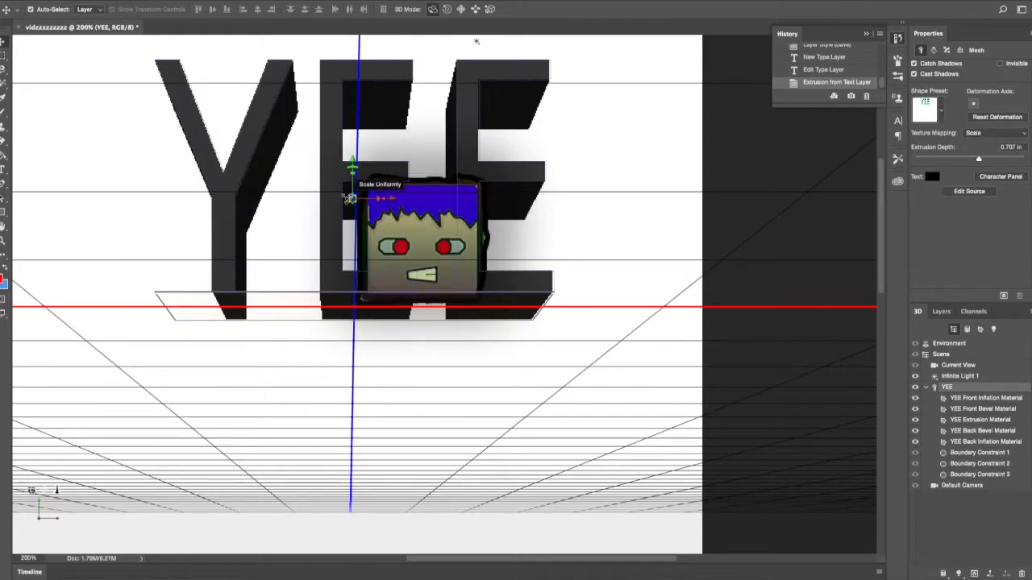
# Step: Scale the 3D YEE text down uniformly and narrow it along the X axis, placing it over the face's upper left corner
pyautogui.moveTo(342, 189); pyautogui.dragTo(336, 368)
pyautogui.click(389, 153)
pyautogui.click(429, 150)
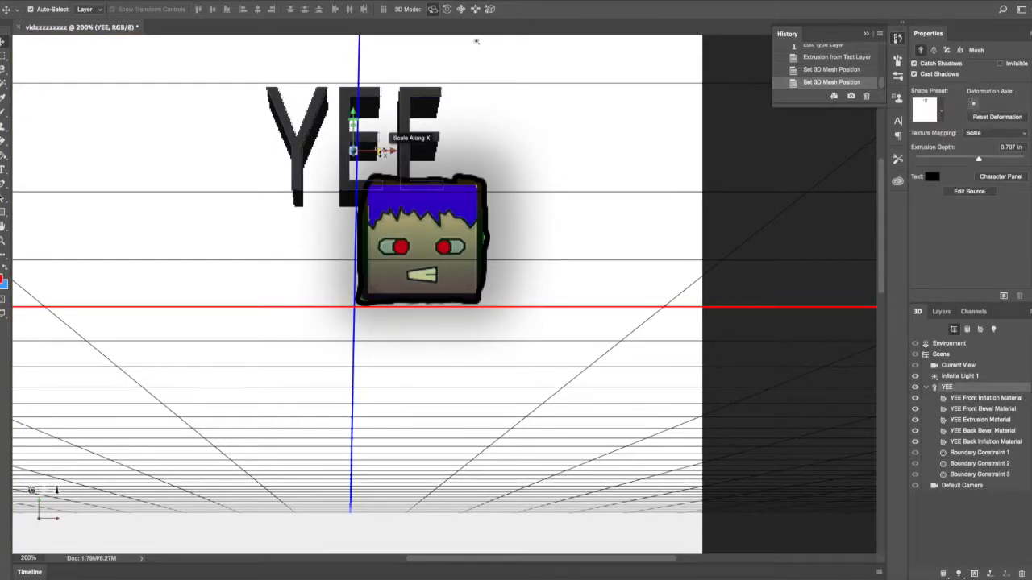
pyautogui.moveTo(392, 152); pyautogui.dragTo(282, 129)
pyautogui.click(383, 167)
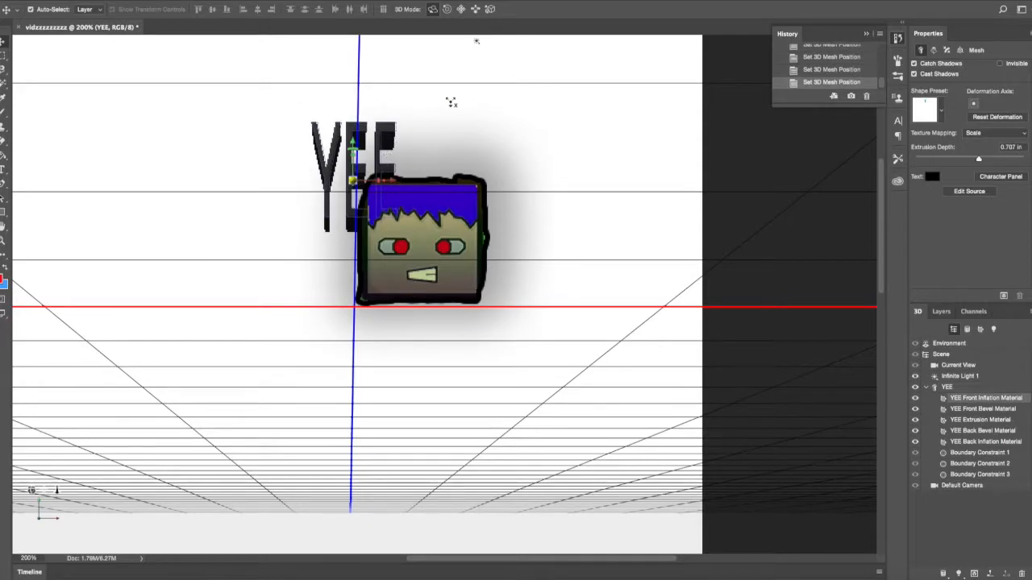
pyautogui.click(343, 150)
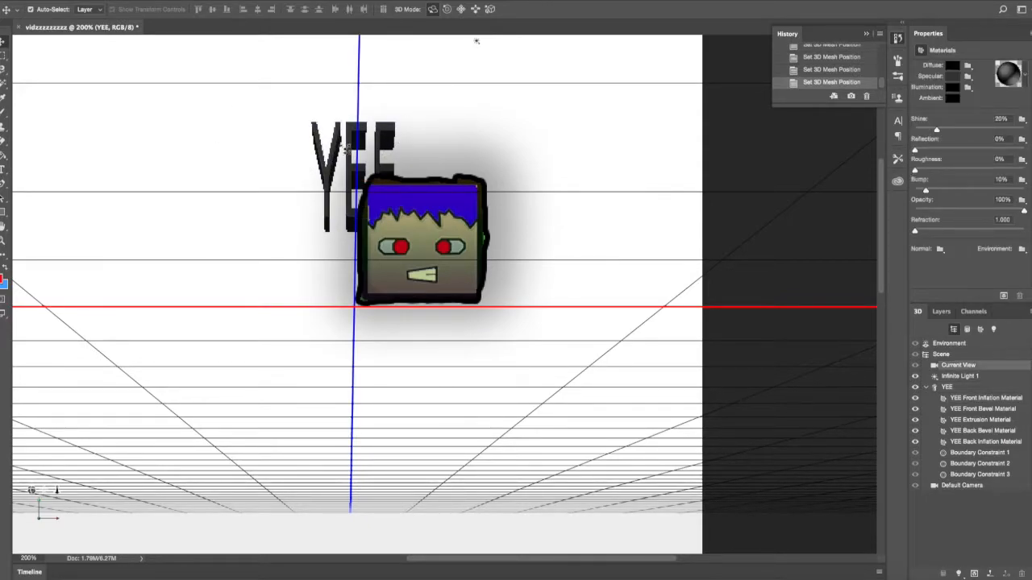
pyautogui.click(370, 137)
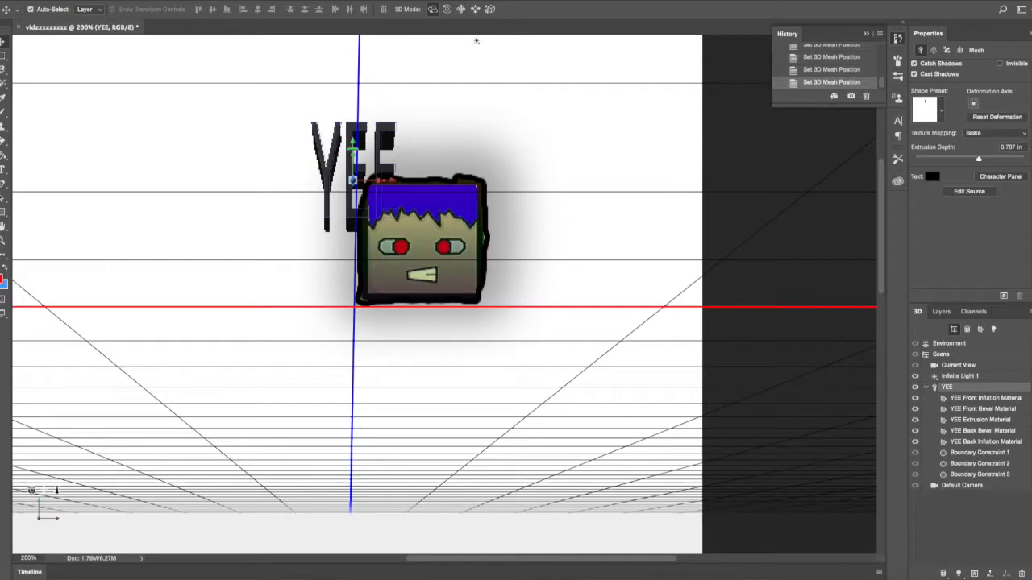
pyautogui.click(90, 0)
pyautogui.press('Escape')
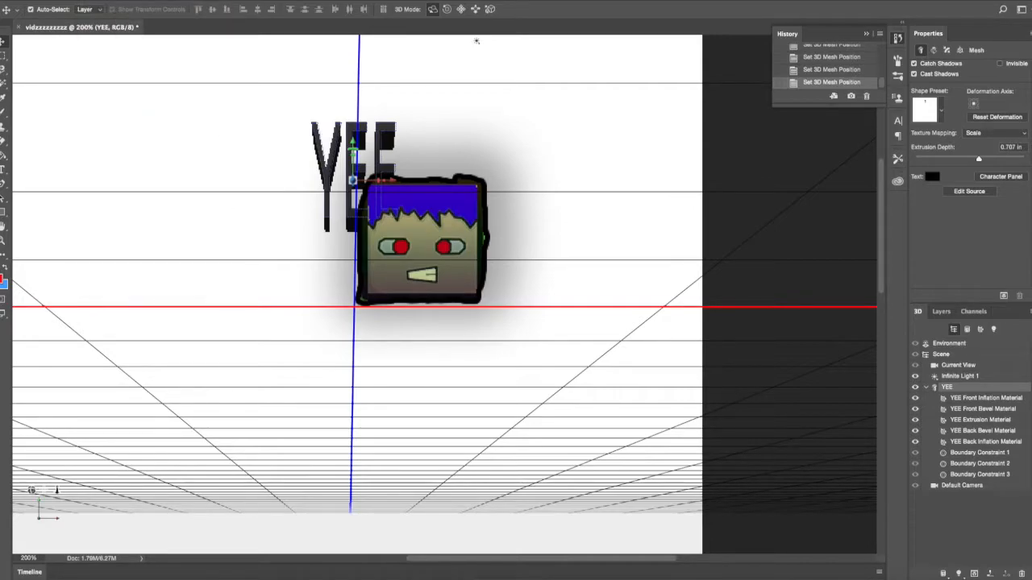